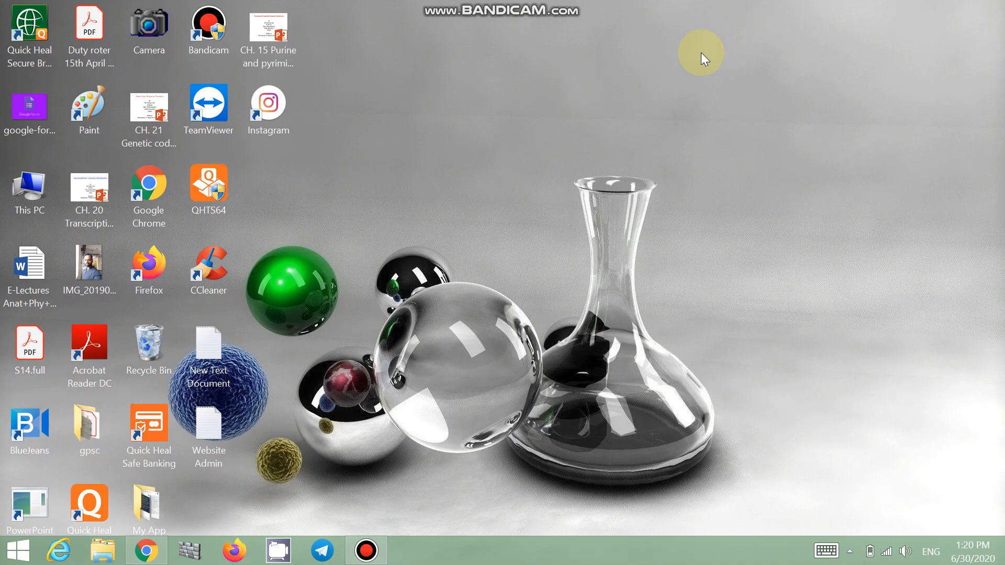
# Step: Switch to Gmail, open Google Drive from the apps grid, and open the Acid Base Balance form
pyautogui.click(146, 551)
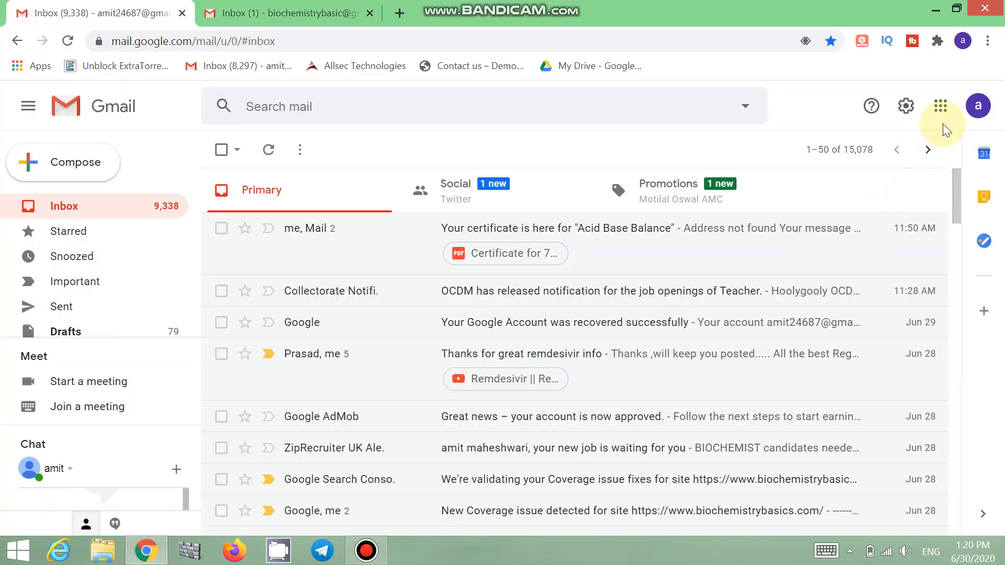
pyautogui.click(941, 107)
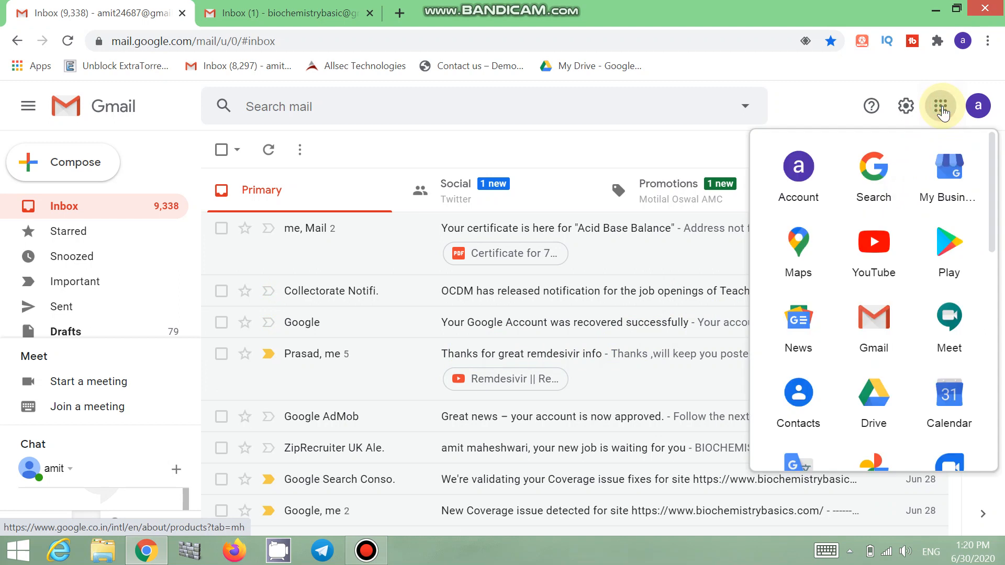
pyautogui.click(874, 403)
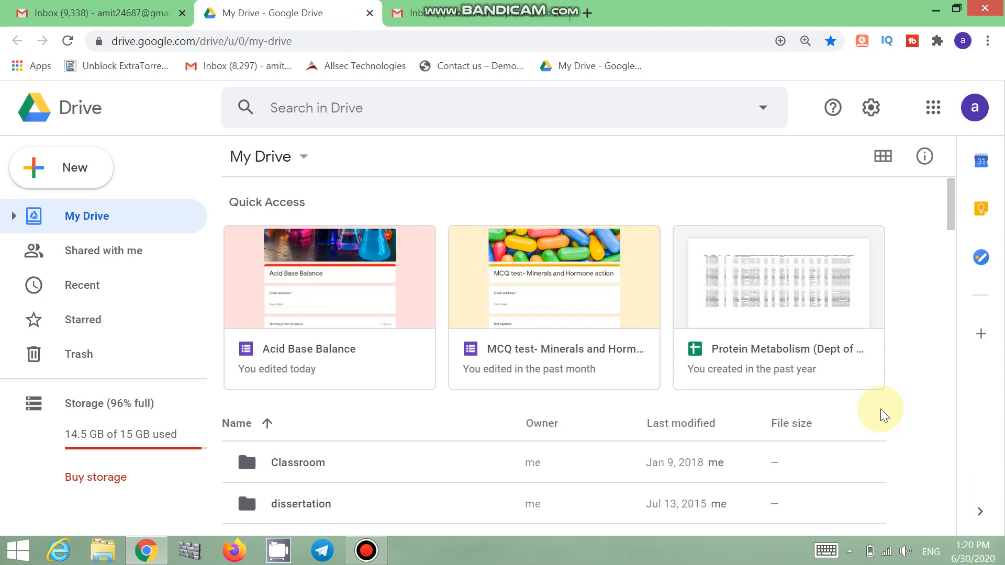
pyautogui.doubleClick(326, 287)
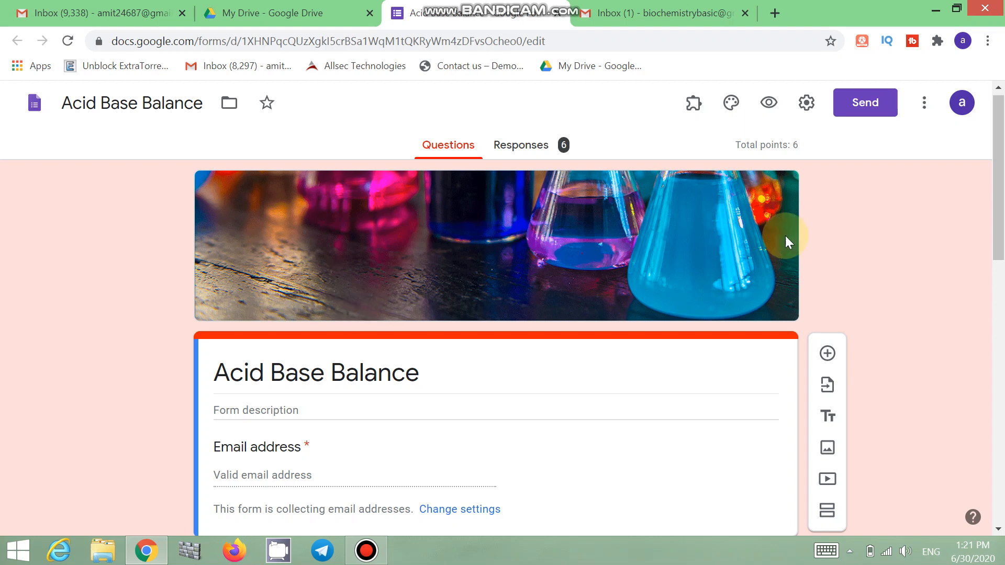
# Step: Open the Add-ons marketplace from the form's More menu
pyautogui.click(925, 105)
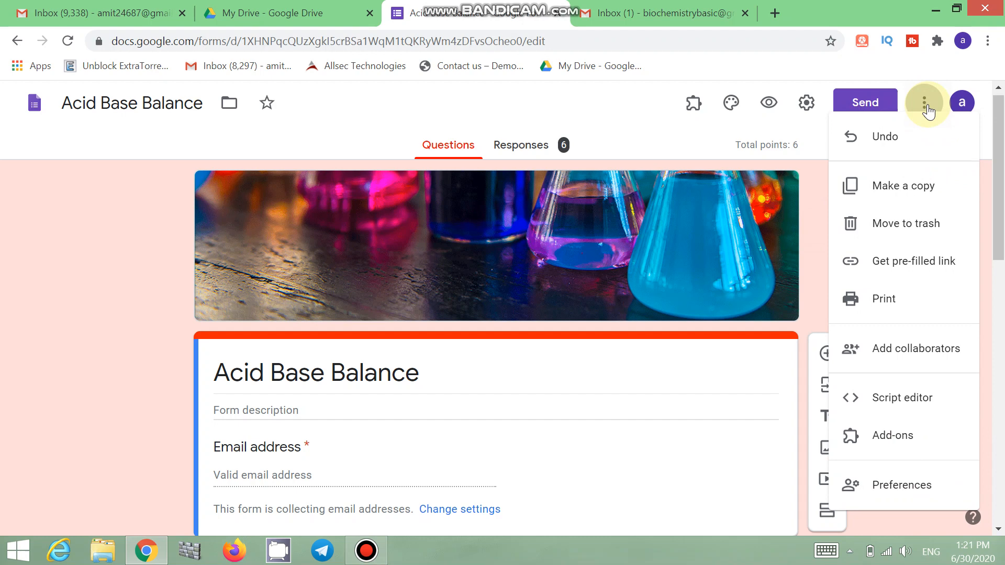
pyautogui.click(881, 435)
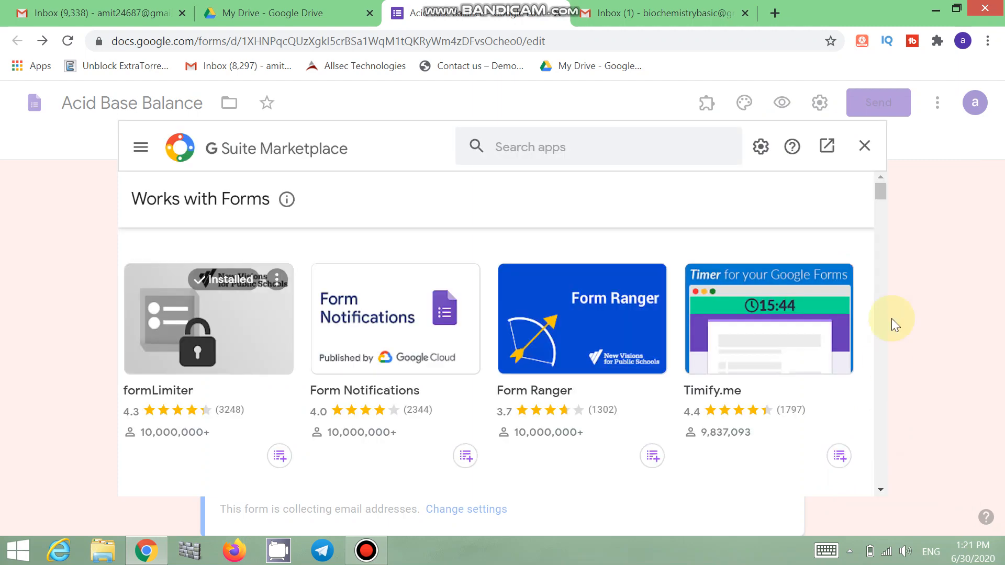
# Step: Install Certify'em from the Marketplace, choosing the Google account and allowing its requested access
pyautogui.moveTo(880, 192); pyautogui.dragTo(882, 213)
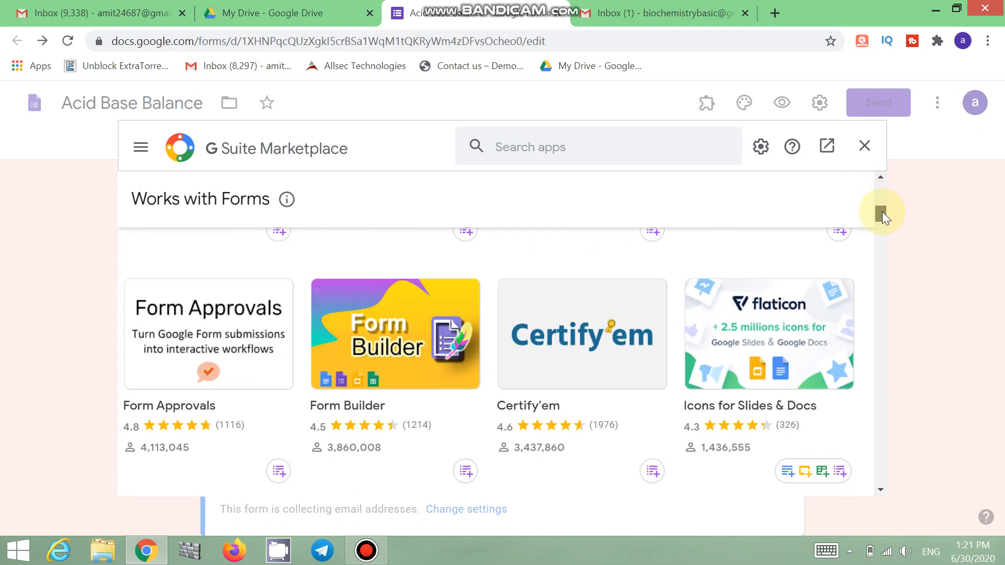
pyautogui.click(587, 346)
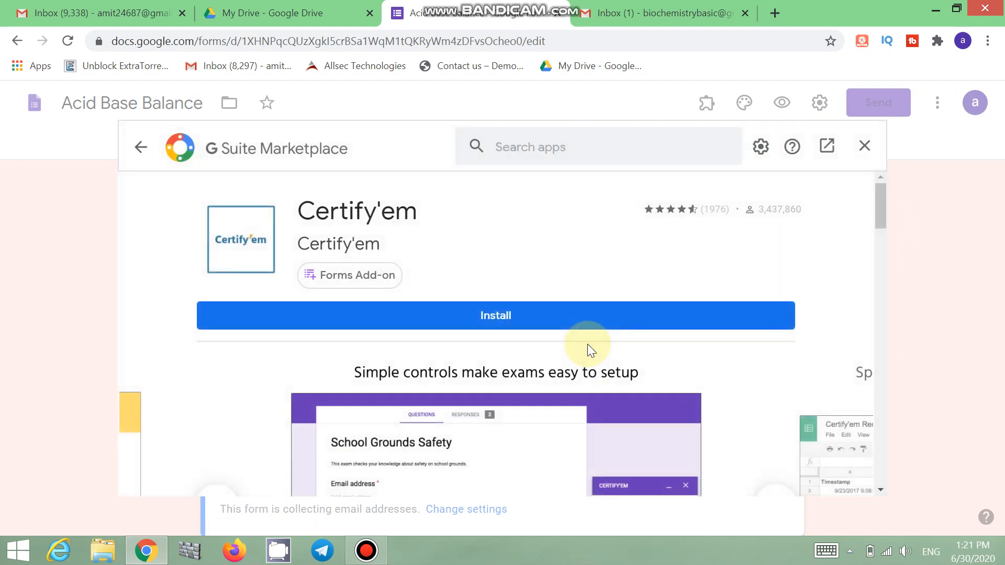
pyautogui.click(551, 314)
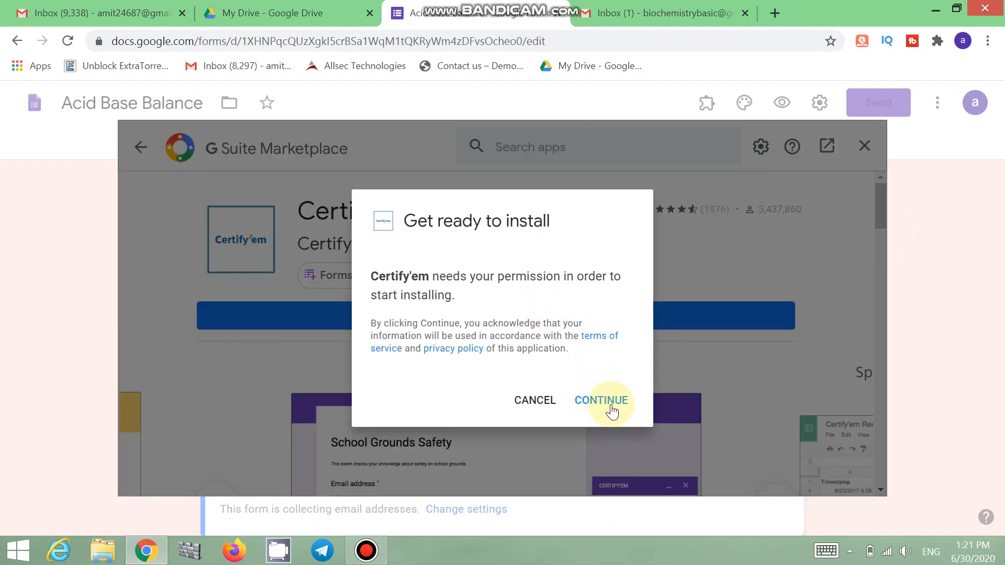
pyautogui.click(610, 404)
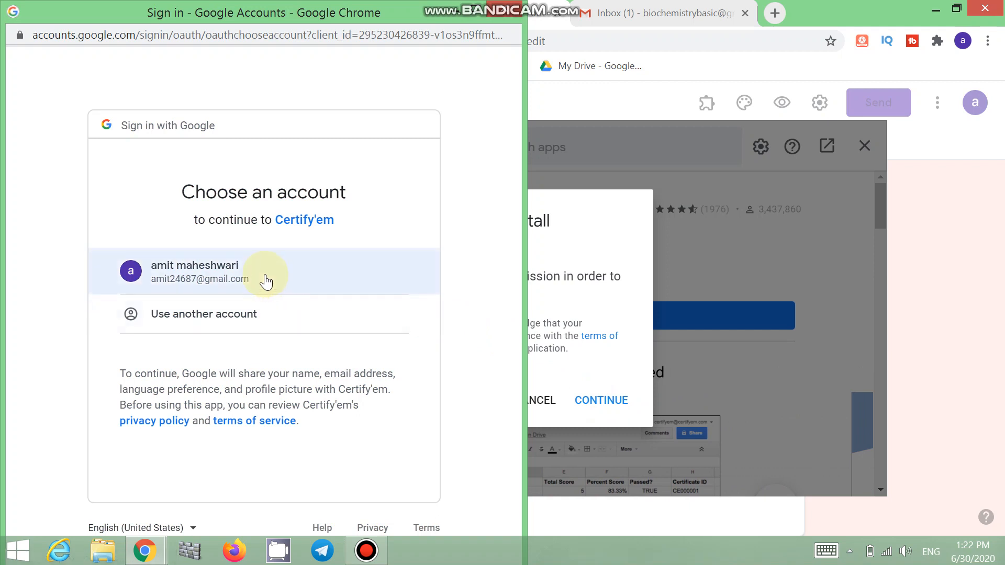
pyautogui.click(264, 275)
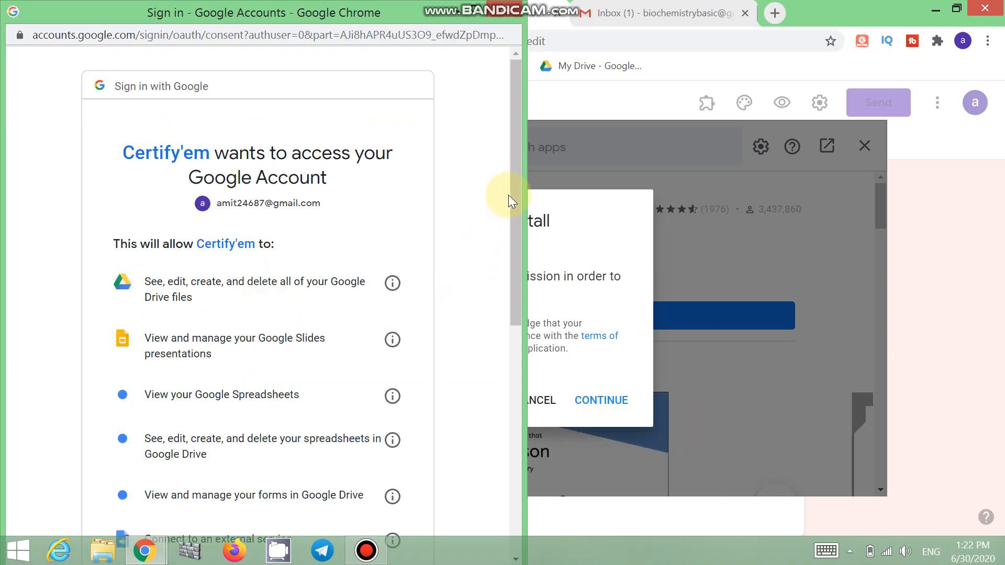
pyautogui.moveTo(513, 184); pyautogui.dragTo(509, 434)
pyautogui.click(366, 454)
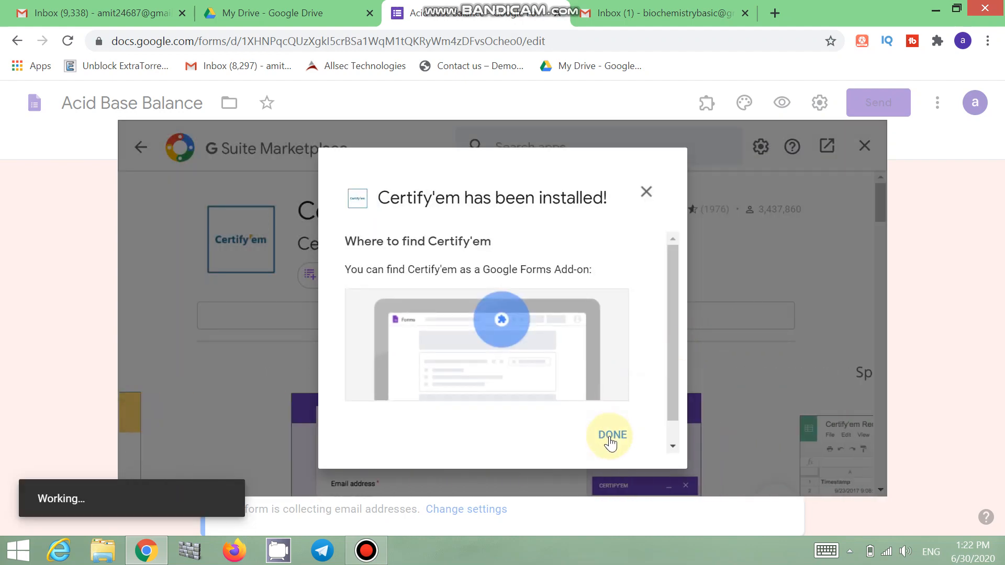
pyautogui.click(611, 432)
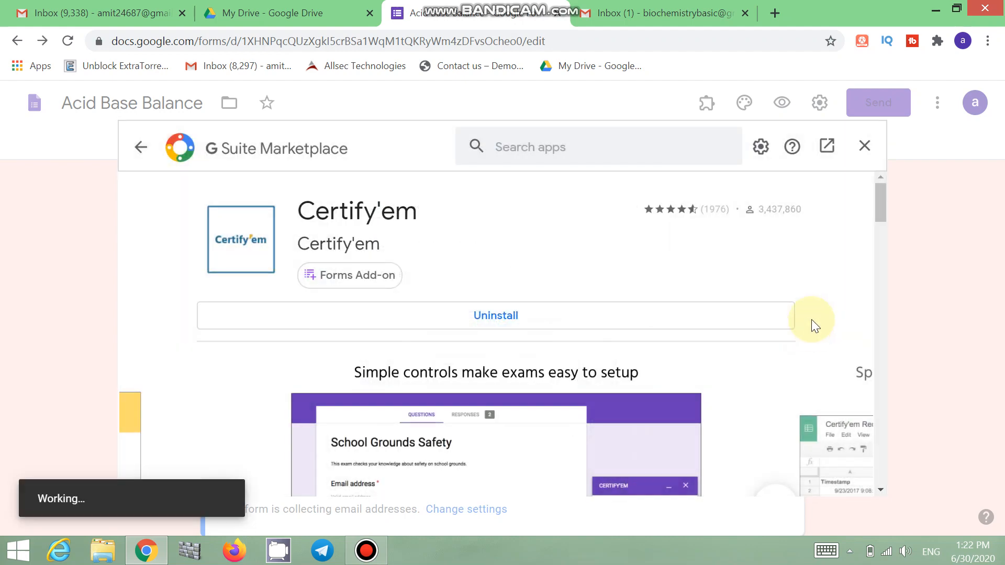
# Step: Close the Marketplace and show the Certify'em controls sidebar from the Add-ons menu
pyautogui.click(863, 147)
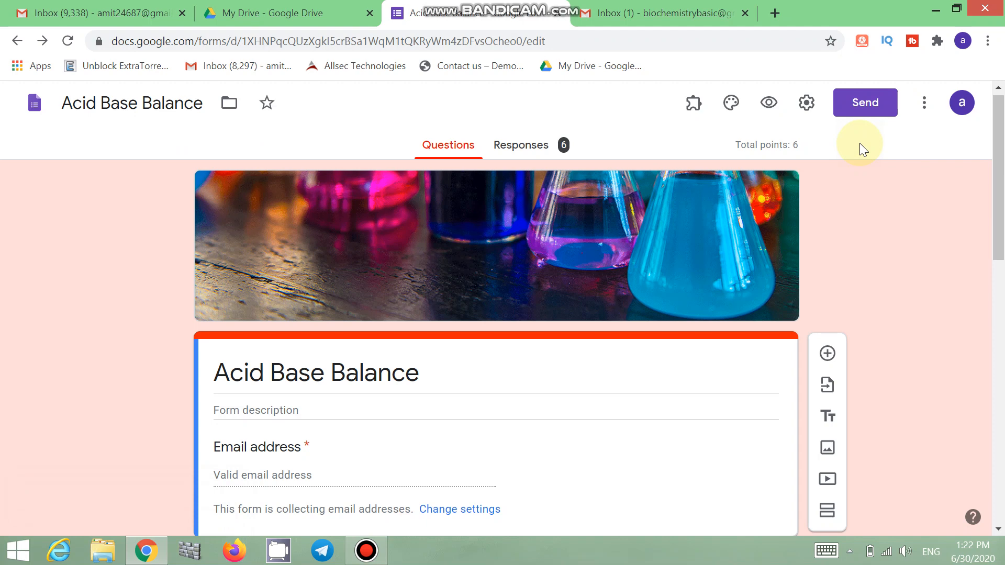
pyautogui.click(692, 109)
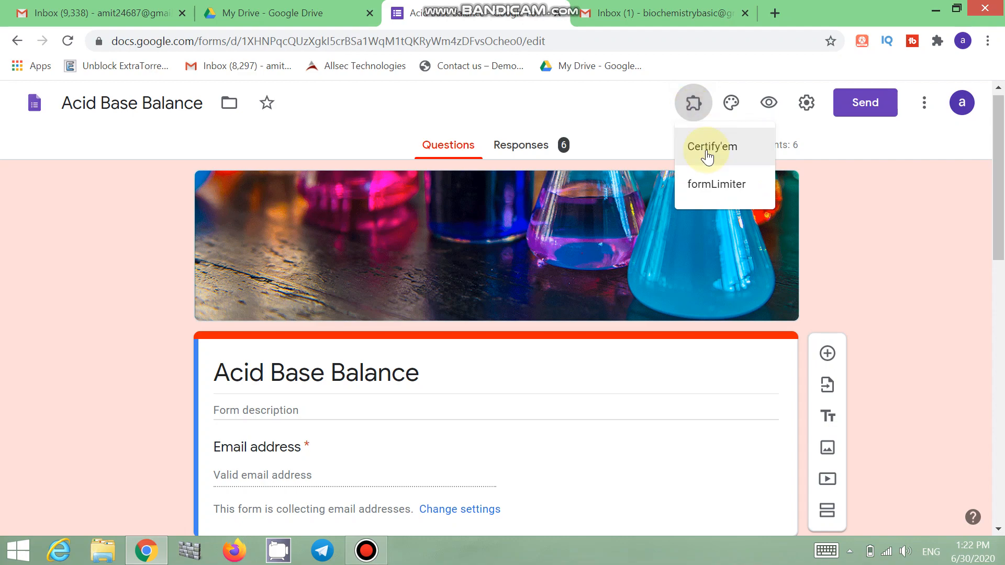
pyautogui.click(707, 151)
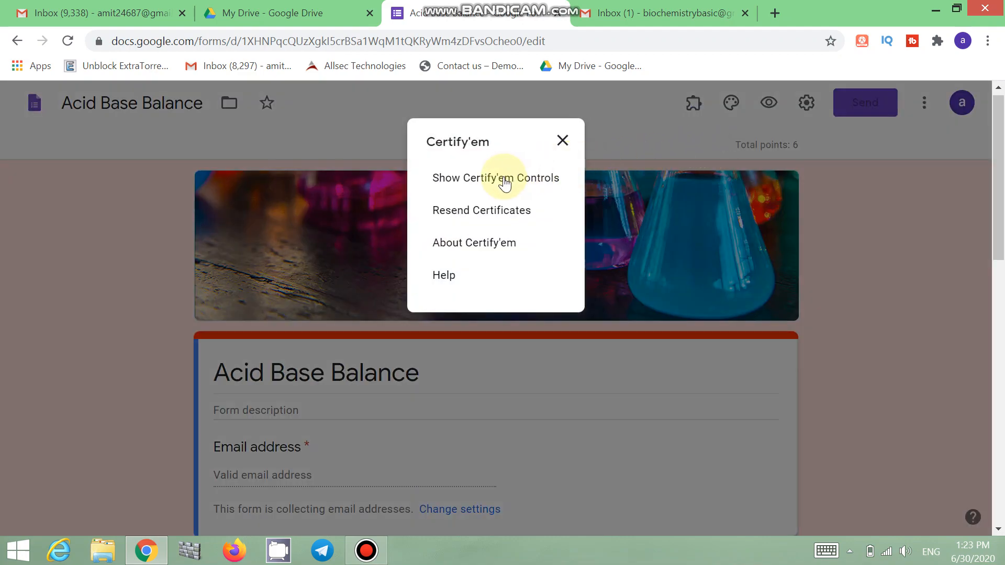
pyautogui.click(504, 181)
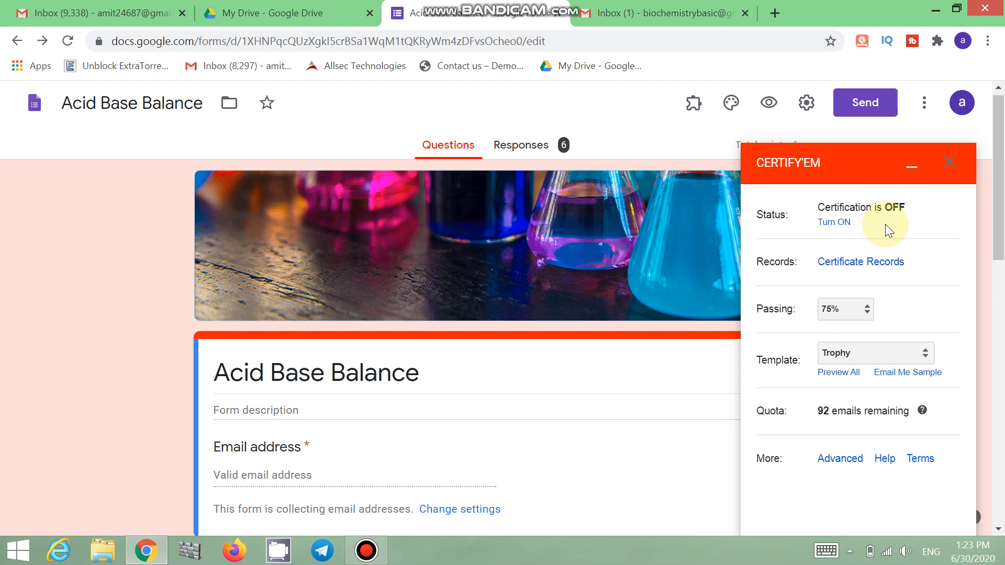
# Step: Turn Certify'em ON, open the Certificate Records spreadsheet, and return to the form tab
pyautogui.click(839, 223)
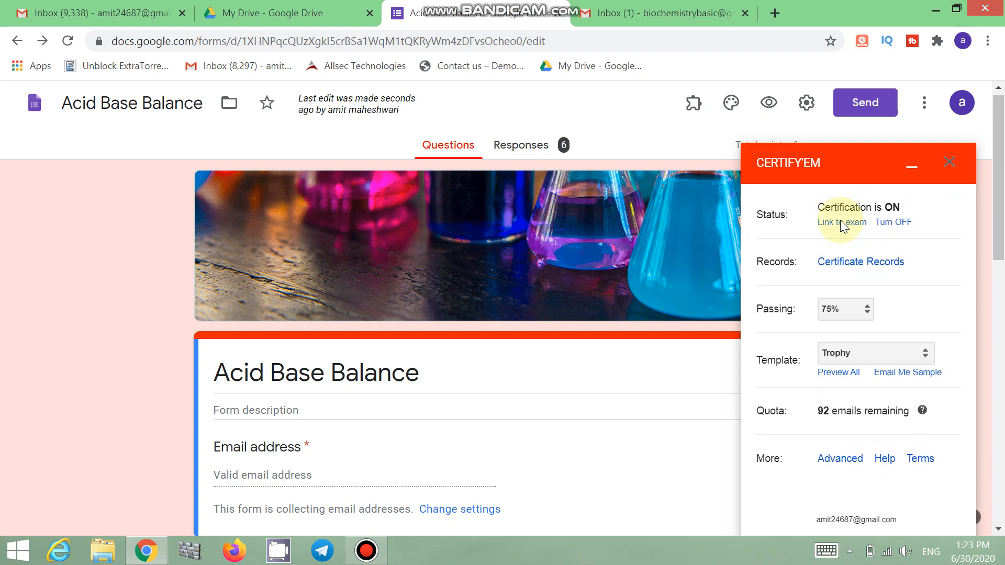
pyautogui.click(874, 266)
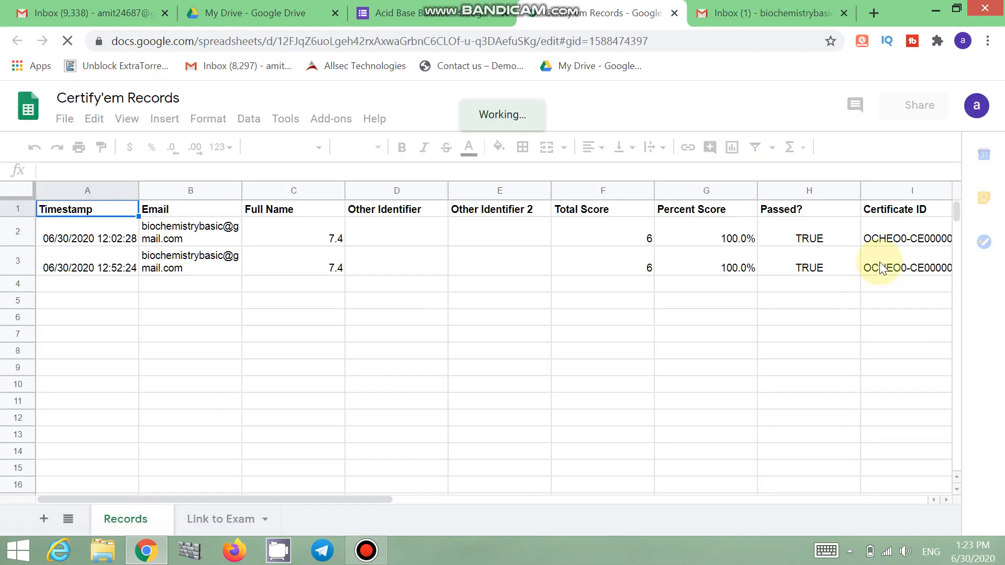
pyautogui.click(513, 14)
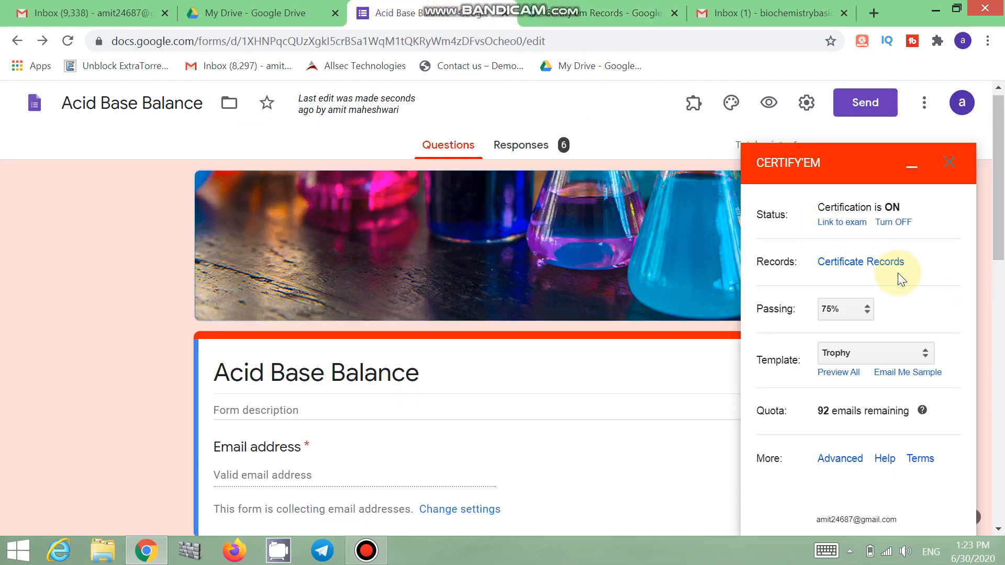
# Step: Set the Certify'em passing score to 50% and open Preview All for the templates
pyautogui.click(865, 309)
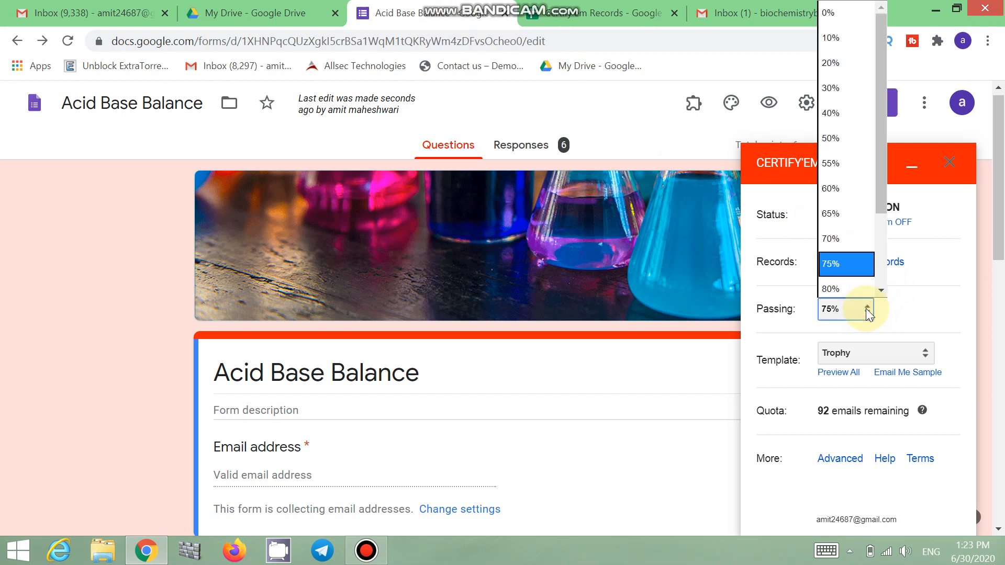
pyautogui.scroll(-2, 882, 168)
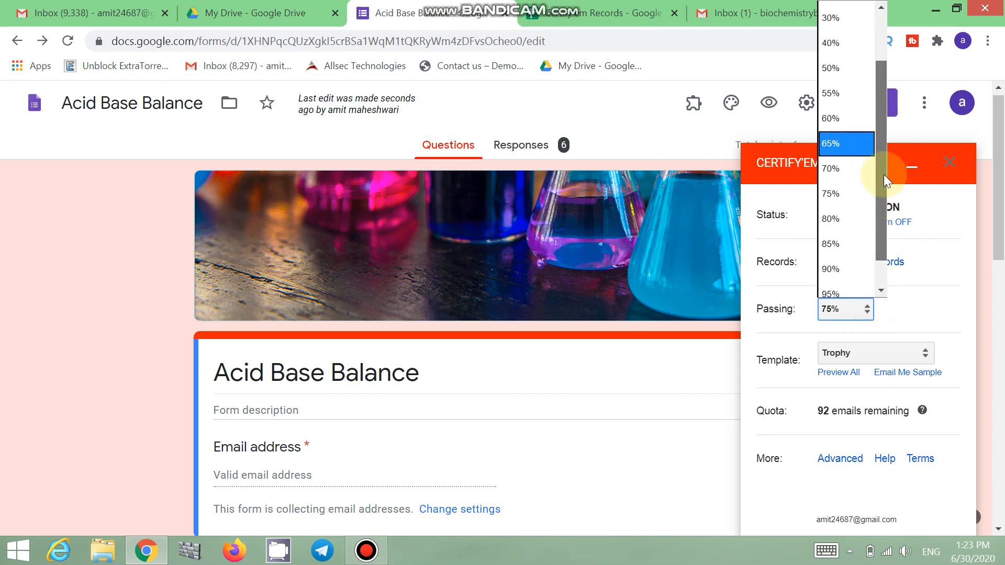
pyautogui.moveTo(883, 174); pyautogui.dragTo(884, 133)
pyautogui.click(848, 136)
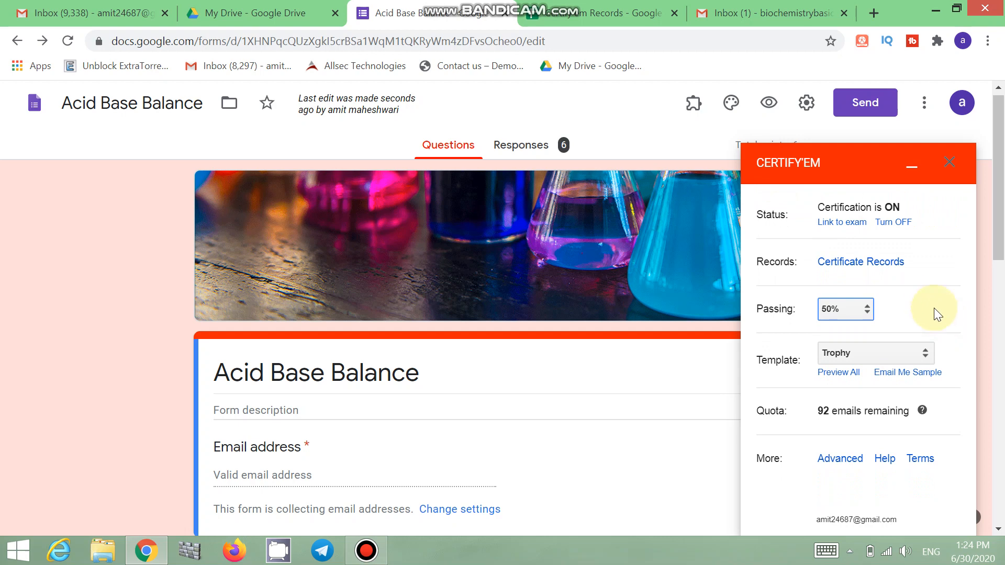
pyautogui.click(837, 373)
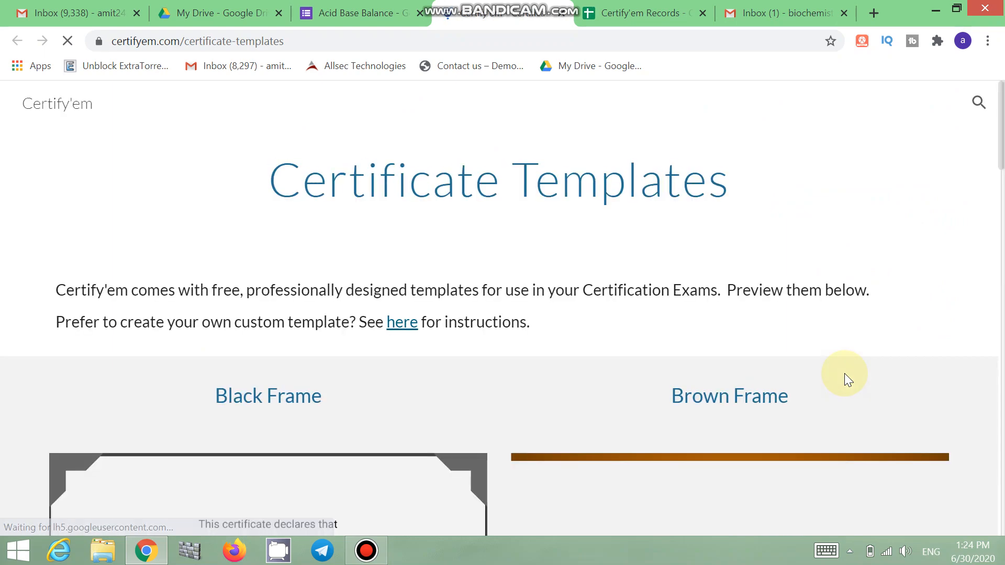
# Step: Browse the certificate template previews, then go back to the Acid Base Balance form tab
pyautogui.scroll(-6, 844, 372)
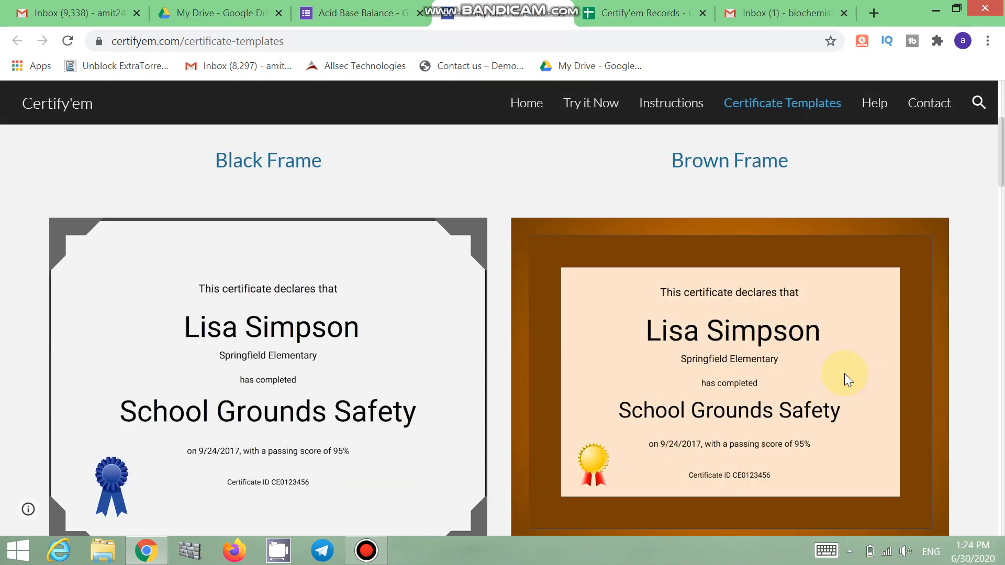
pyautogui.scroll(-6, 672, 351)
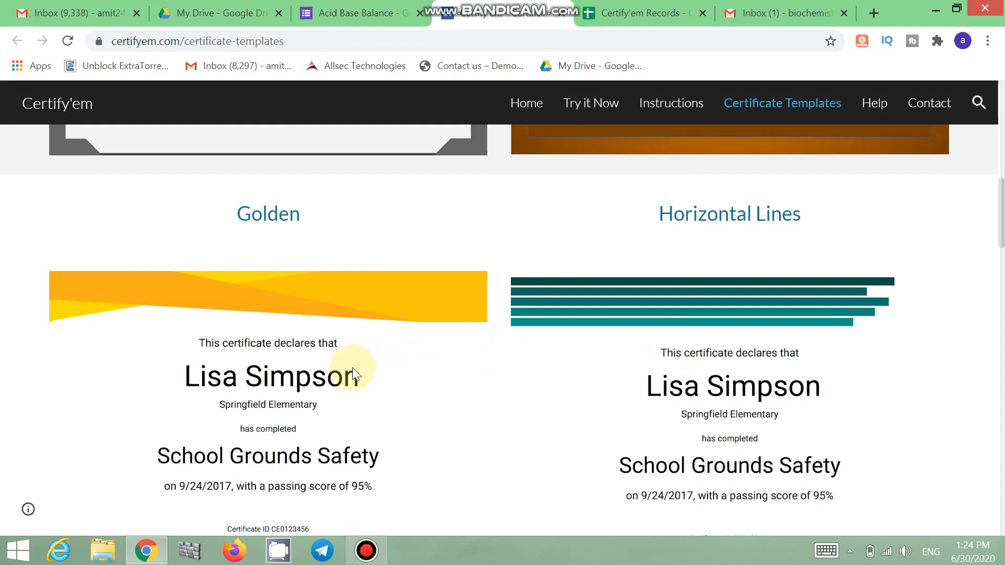
pyautogui.scroll(-5, 701, 380)
pyautogui.scroll(-20, 701, 374)
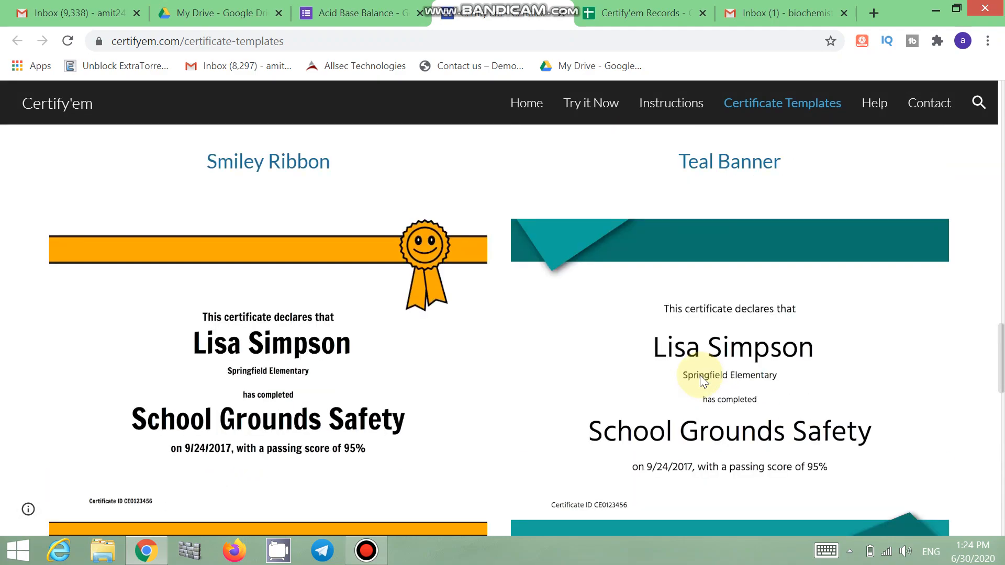
pyautogui.scroll(20, 704, 381)
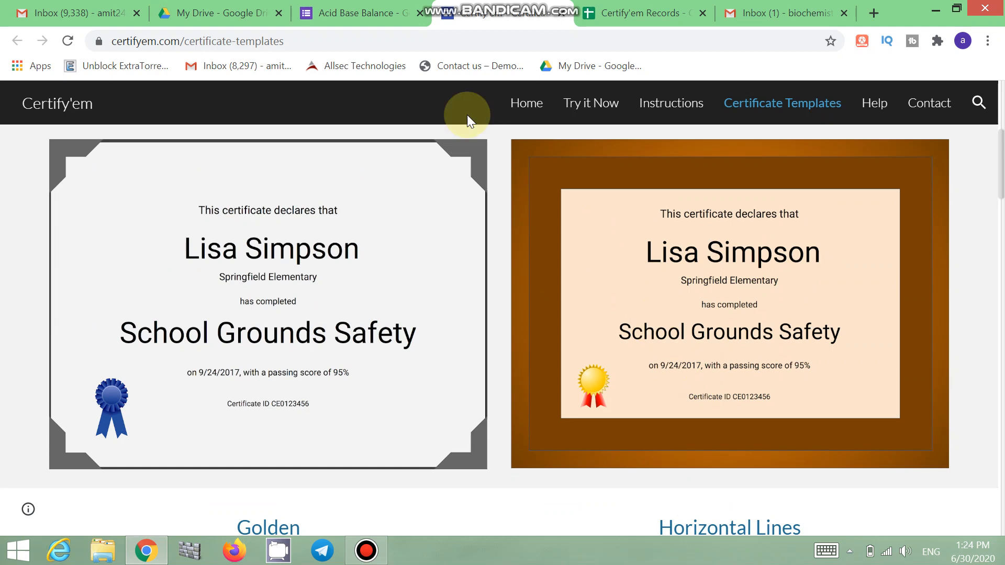
pyautogui.click(362, 13)
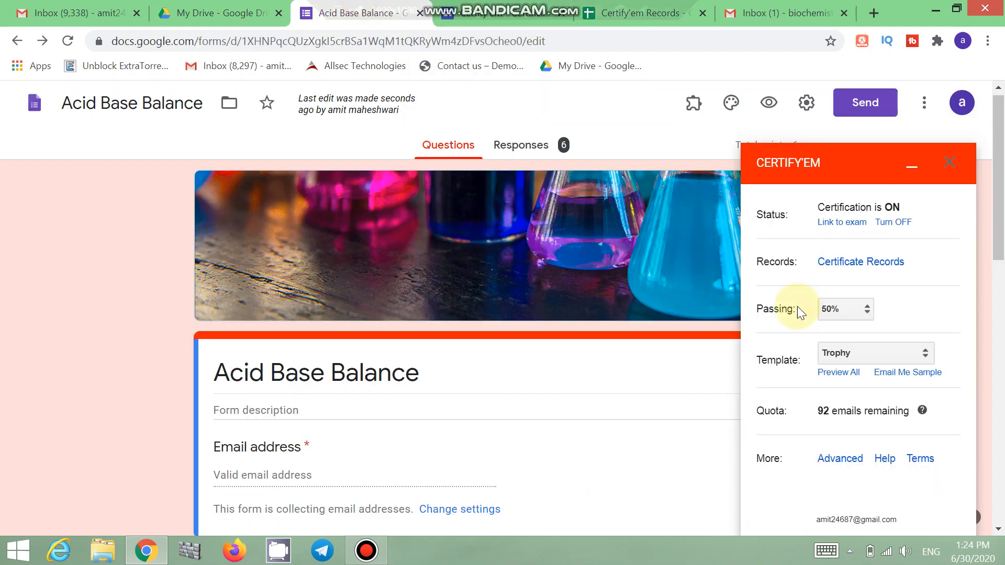
# Step: Pick Smiley Ribbon from the Certify'em Template dropdown
pyautogui.click(925, 353)
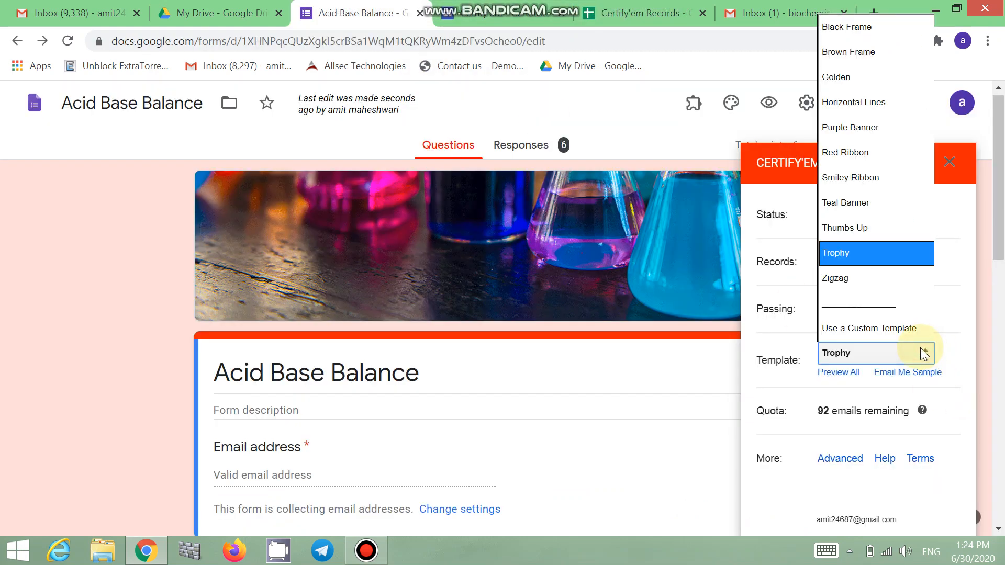
pyautogui.click(863, 173)
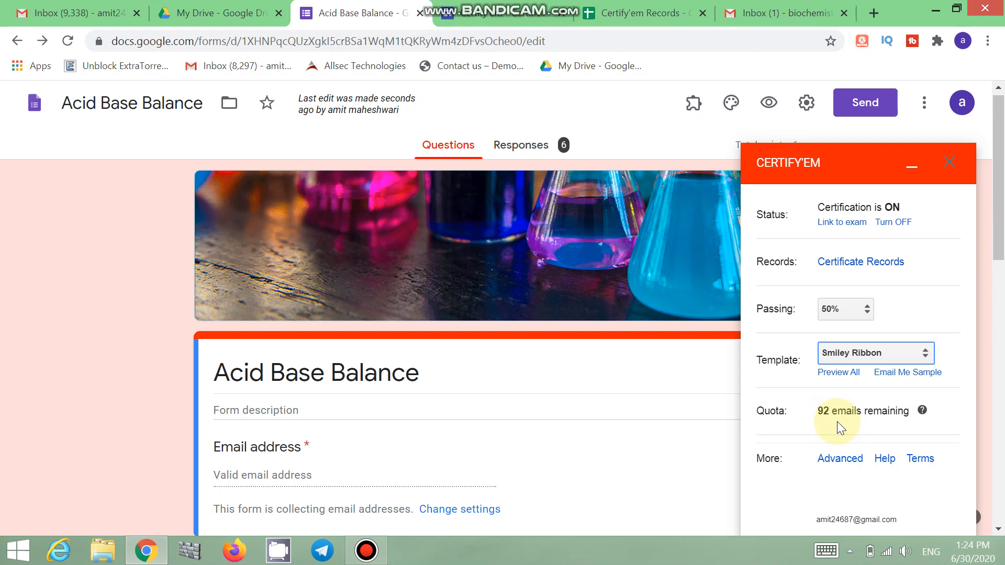
# Step: In Advanced options, replace the submission message with a 'Congratulations....' note
pyautogui.click(838, 460)
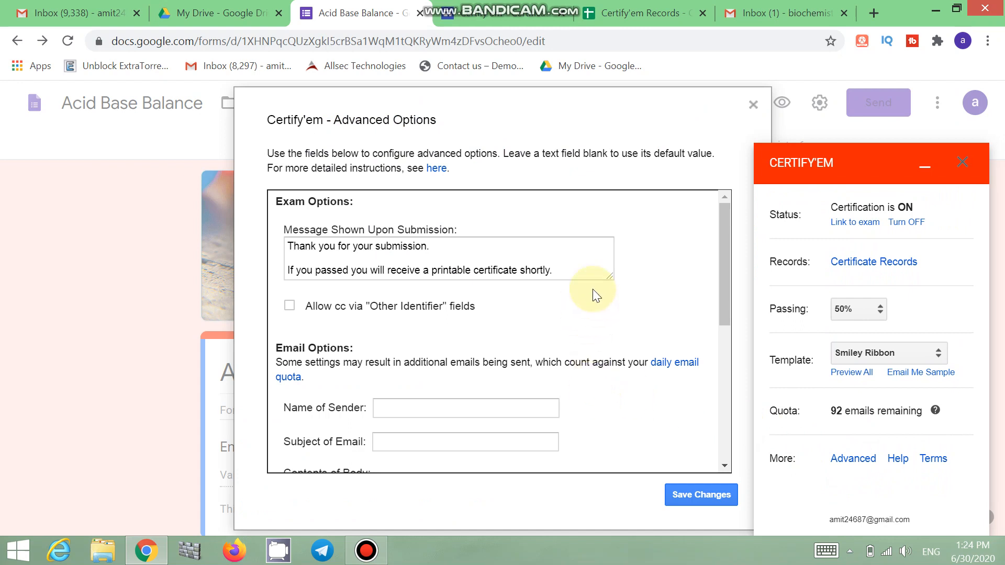
pyautogui.click(561, 272)
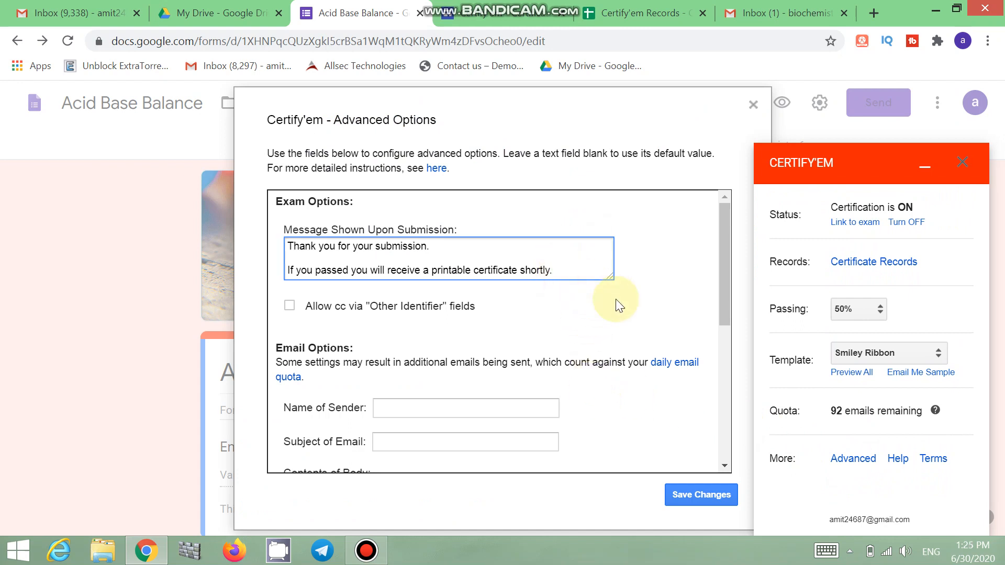
pyautogui.press('BackSpace')
pyautogui.press('BackSpace')
pyautogui.press('BackSpace')
pyautogui.press('BackSpace')
pyautogui.press('BackSpace')
pyautogui.press('BackSpace')
pyautogui.press('BackSpace')
pyautogui.press('BackSpace')
pyautogui.press('BackSpace')
pyautogui.press('BackSpace')
pyautogui.press('BackSpace')
pyautogui.press('BackSpace')
pyautogui.press('BackSpace')
pyautogui.press('BackSpace')
pyautogui.press('BackSpace')
pyautogui.press('BackSpace')
pyautogui.press('BackSpace')
pyautogui.press('BackSpace')
pyautogui.press('BackSpace')
pyautogui.press('BackSpace')
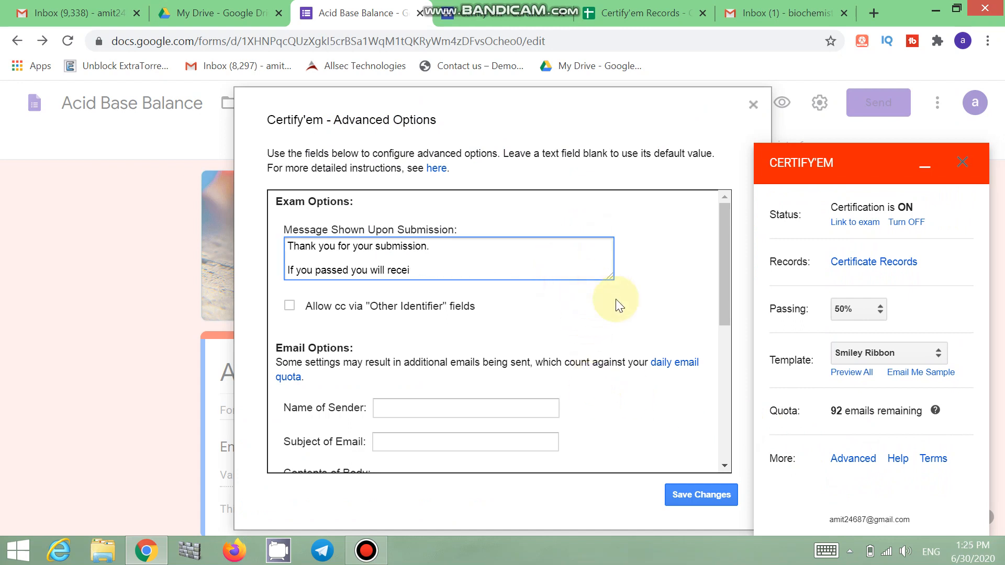
pyautogui.press('BackSpace')
pyautogui.press('BackSpace')
pyautogui.press('BackSpace')
pyautogui.press('BackSpace')
pyautogui.press('BackSpace')
pyautogui.press('BackSpace')
pyautogui.press('BackSpace')
pyautogui.press('BackSpace')
pyautogui.press('BackSpace')
pyautogui.press('BackSpace')
pyautogui.press('BackSpace')
pyautogui.press('BackSpace')
pyautogui.press('BackSpace')
pyautogui.press('BackSpace')
pyautogui.press('BackSpace')
pyautogui.press('BackSpace')
pyautogui.press('BackSpace')
pyautogui.press('BackSpace')
pyautogui.press('BackSpace')
pyautogui.press('BackSpace')
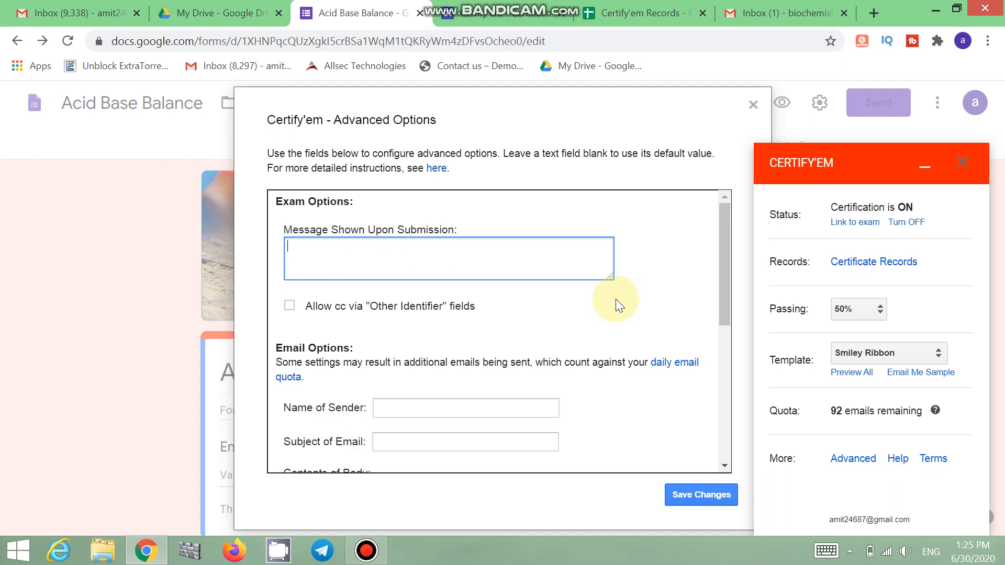
pyautogui.write('Congratulationss')
pyautogui.press('BackSpace')
pyautogui.press('BackSpace')
pyautogui.write('s....')
pyautogui.click(724, 237)
pyautogui.moveTo(725, 238); pyautogui.dragTo(719, 293)
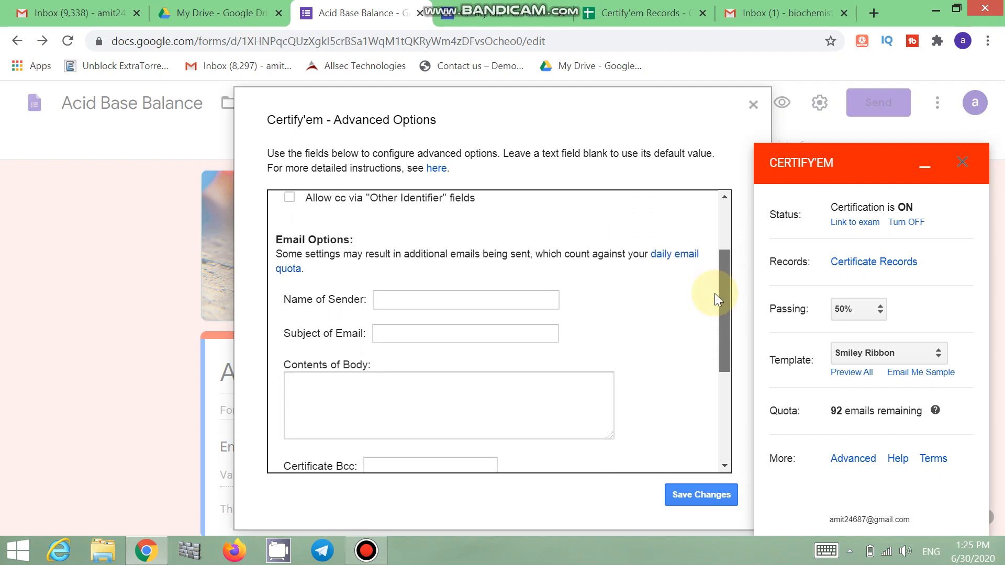
# Step: Fill in the Name of Sender field with the sender's name
pyautogui.click(460, 284)
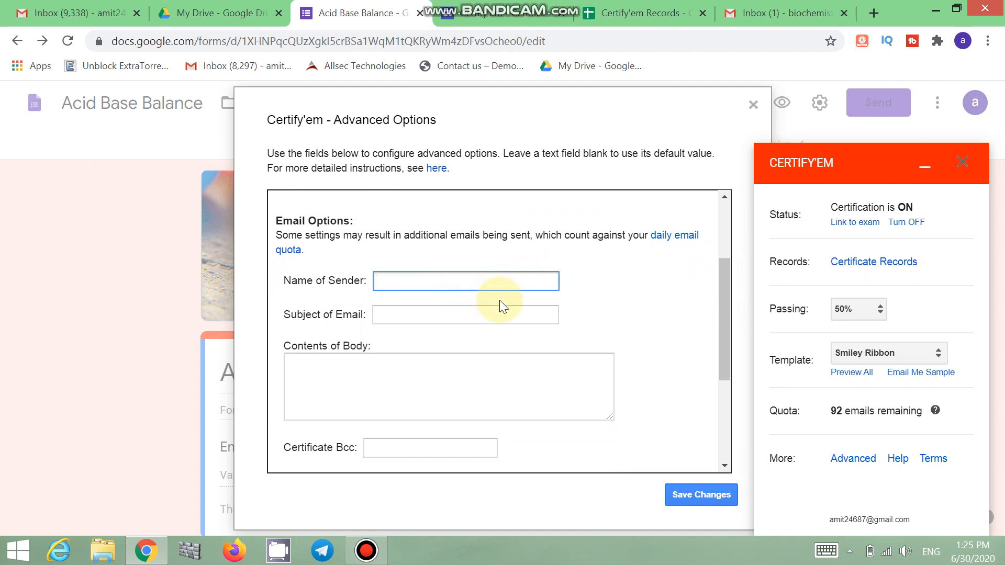
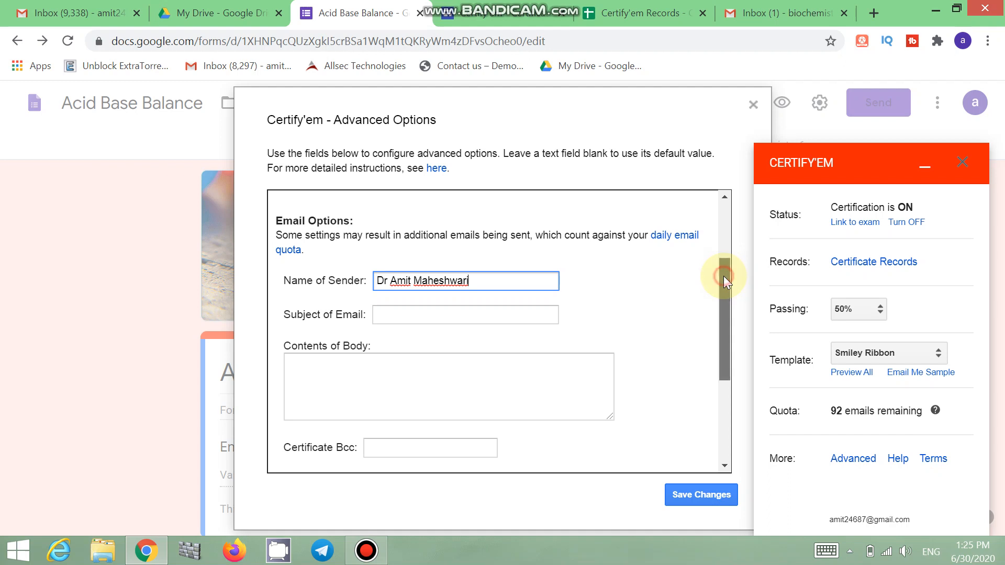
pyautogui.moveTo(723, 275); pyautogui.dragTo(727, 390)
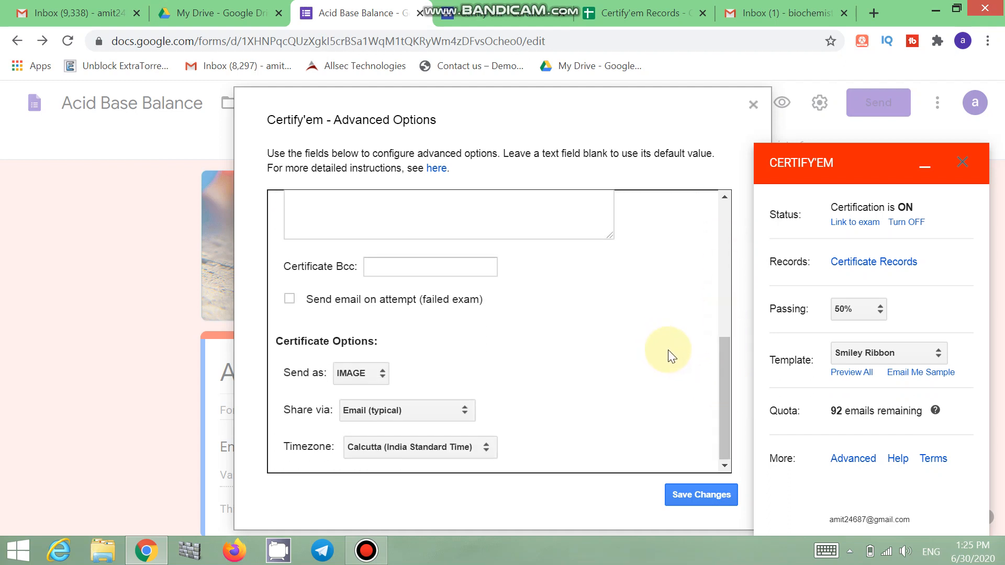
# Step: Keep certificates as IMAGE shared via Email, then save the advanced changes
pyautogui.click(370, 373)
pyautogui.click(363, 402)
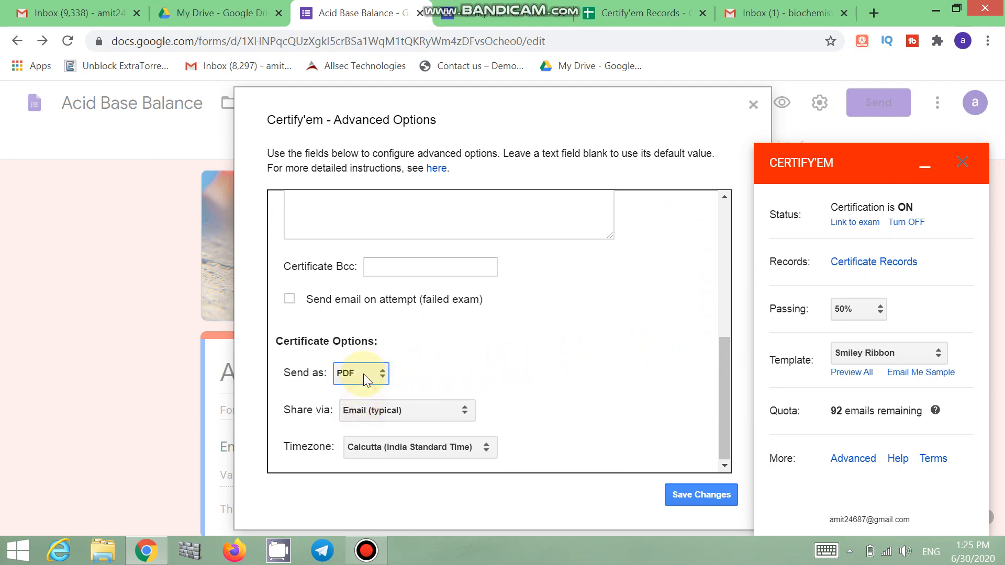
pyautogui.click(363, 372)
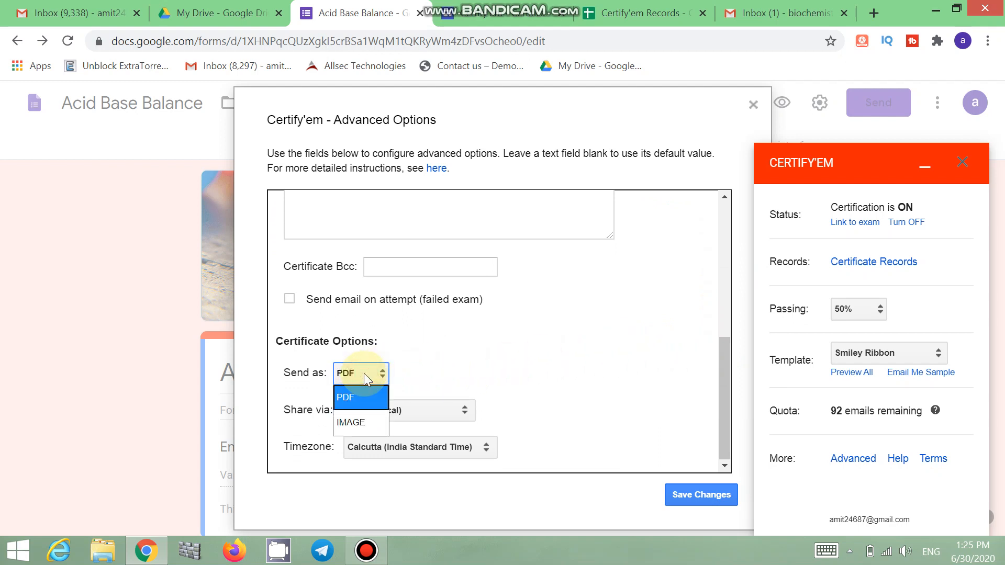
pyautogui.click(352, 420)
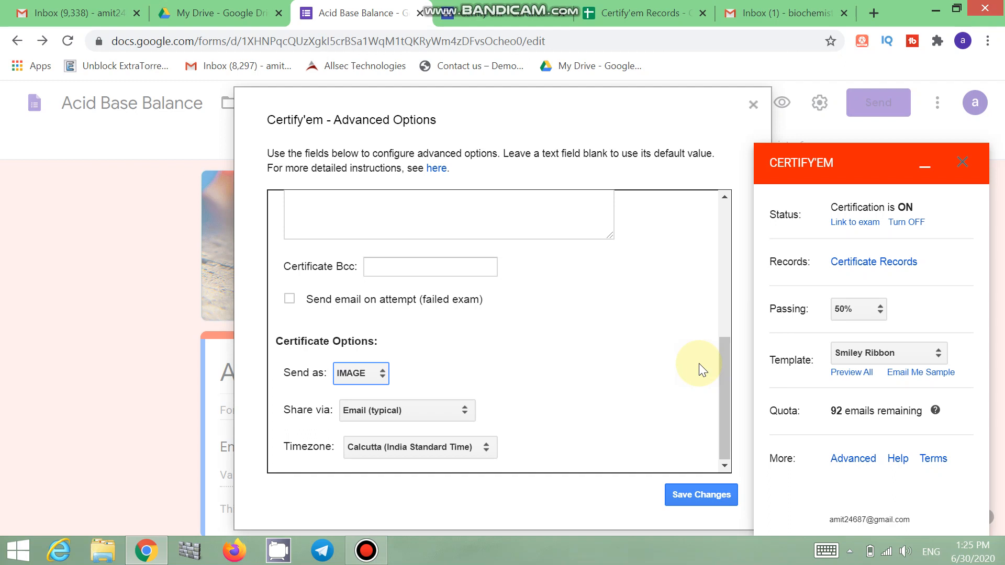
pyautogui.click(435, 411)
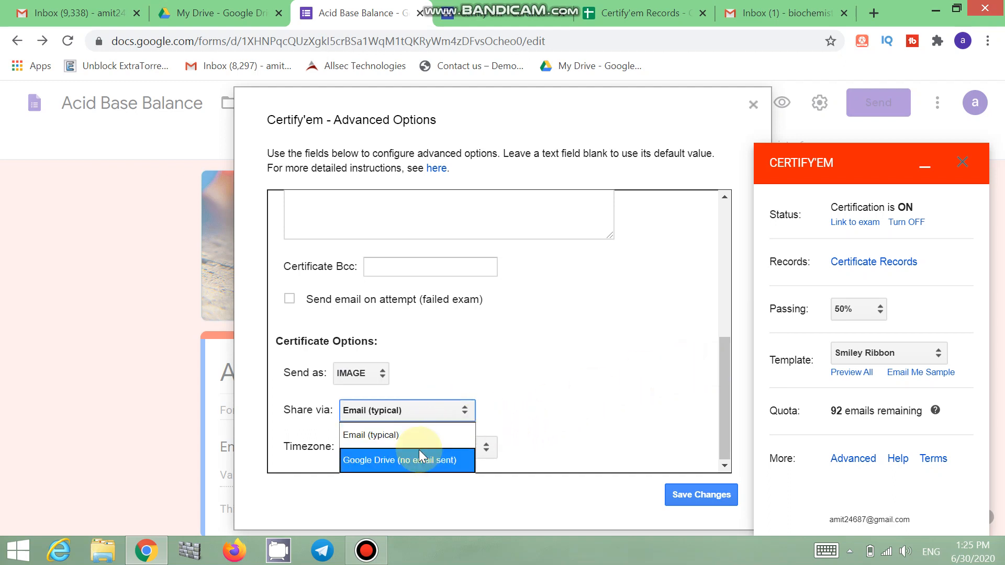
pyautogui.click(413, 461)
pyautogui.click(420, 409)
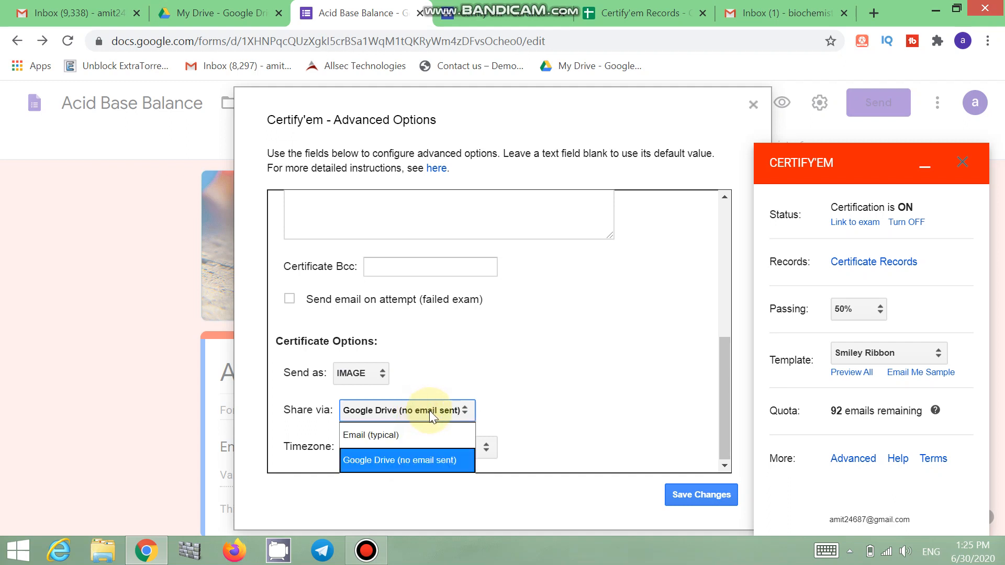
pyautogui.click(401, 435)
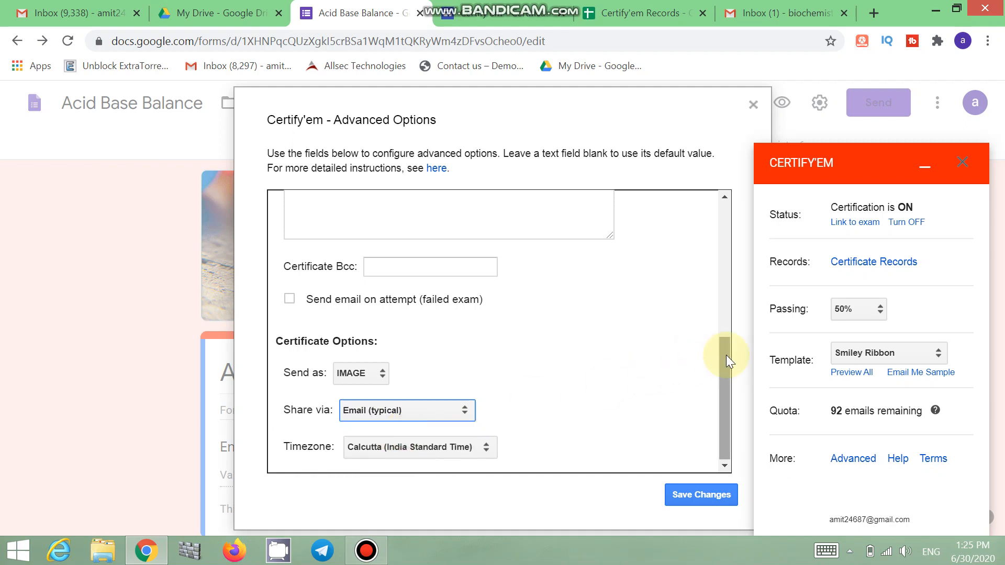
pyautogui.moveTo(726, 355); pyautogui.dragTo(730, 407)
pyautogui.click(701, 494)
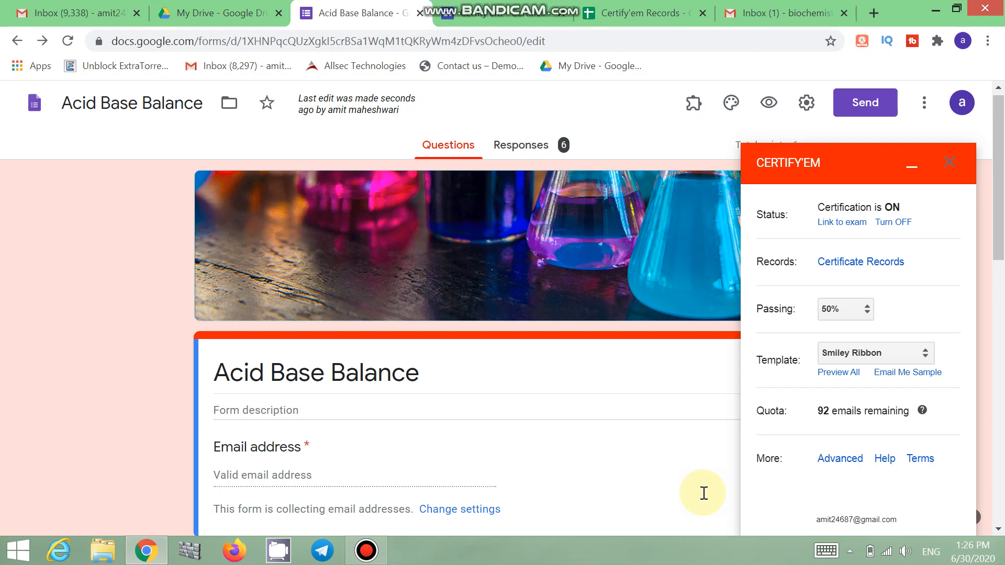
# Step: Close Certify'em and email the quiz to the student's address with subject Acid Base Balance
pyautogui.click(951, 164)
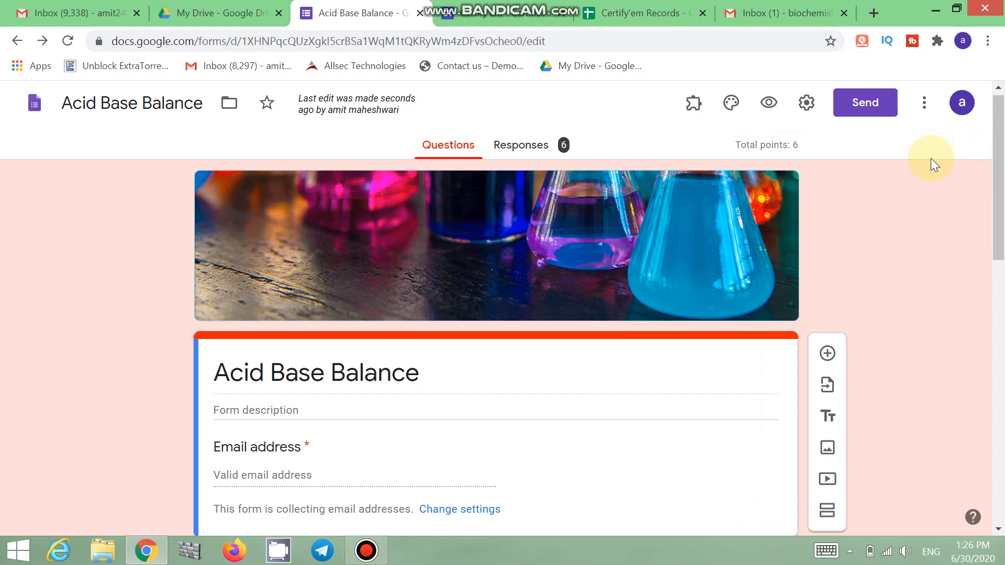
pyautogui.click(866, 104)
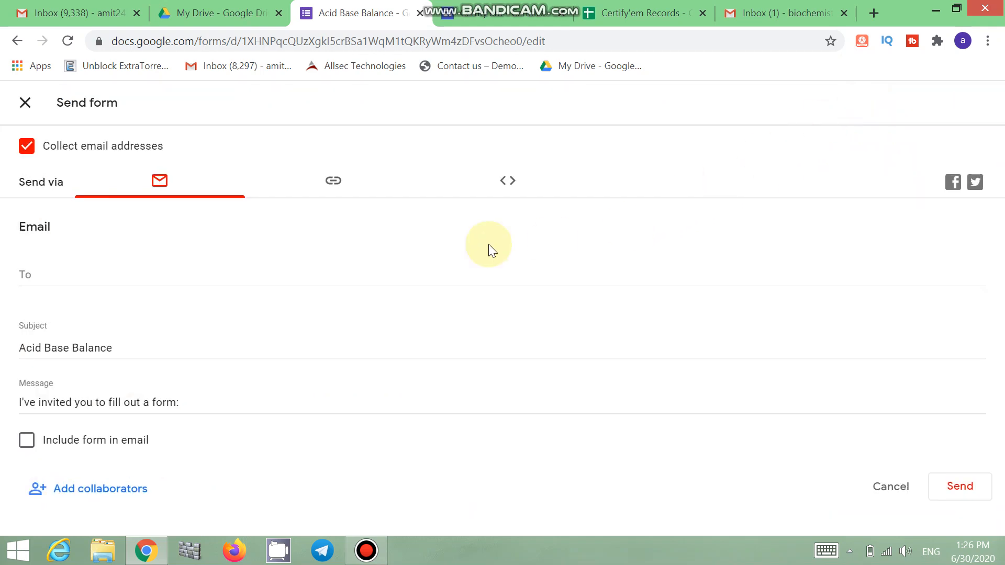
pyautogui.click(157, 275)
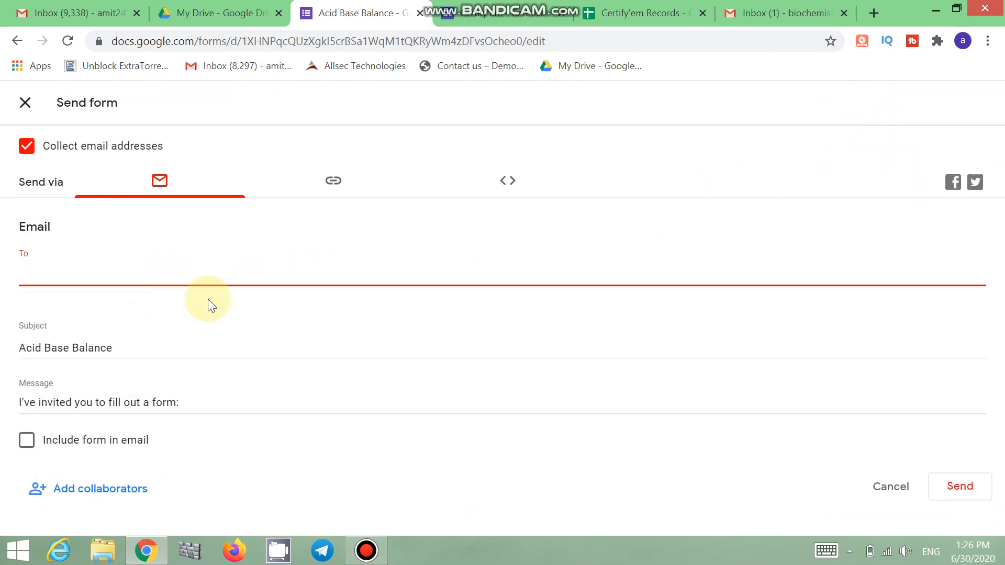
pyautogui.write('biochemi')
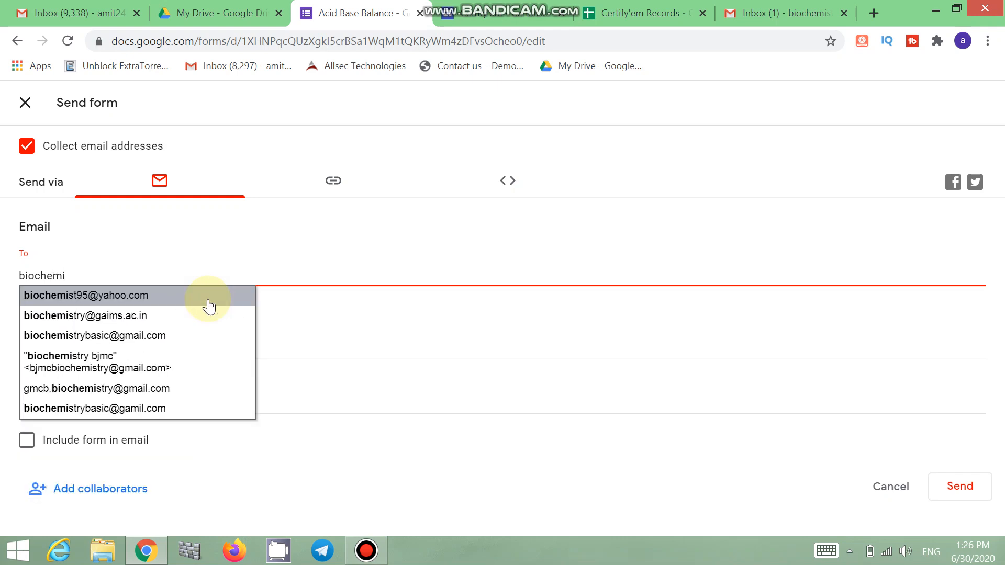
pyautogui.click(197, 336)
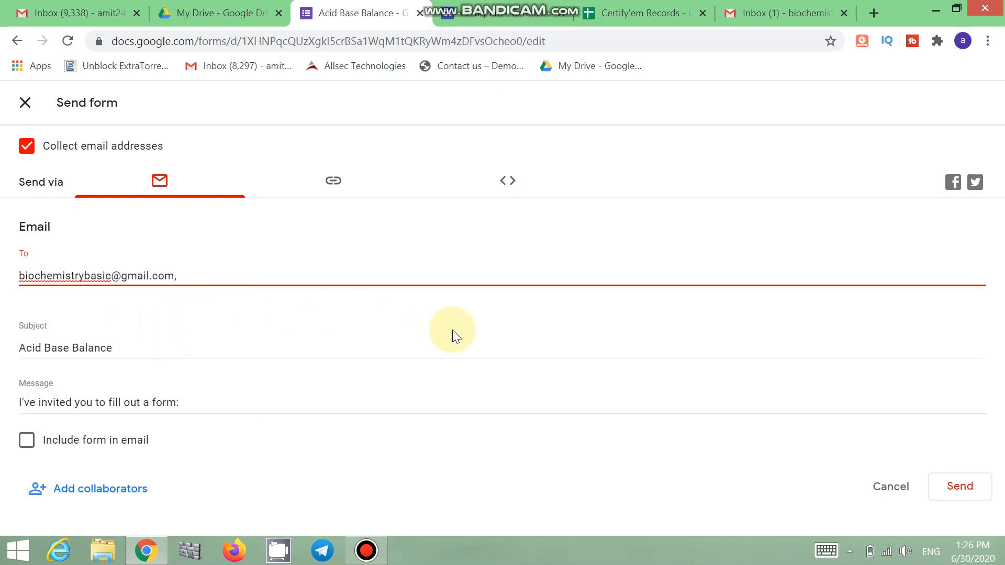
pyautogui.click(955, 489)
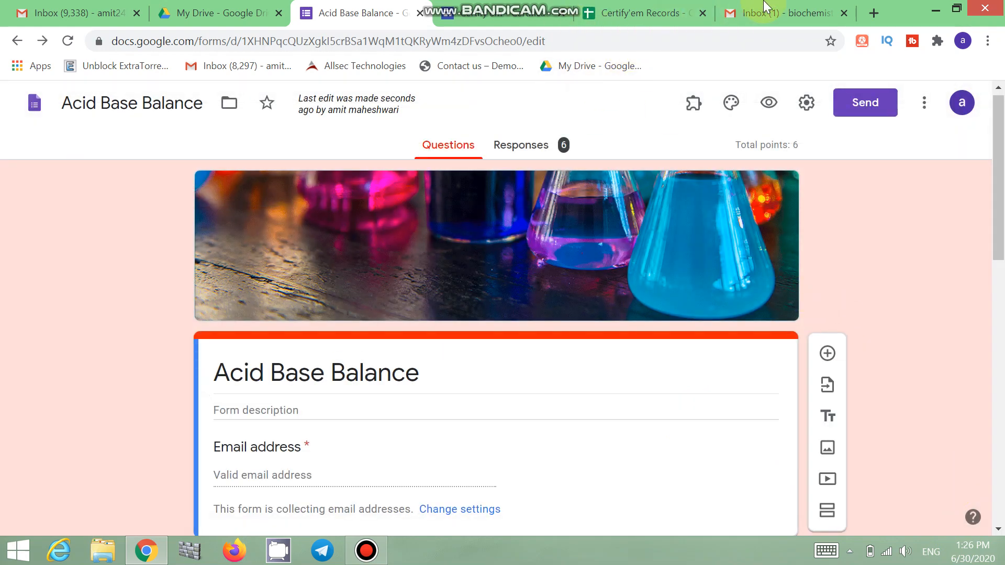
# Step: In the student's Gmail, open the Acid Base Balance invitation and launch its quiz form
pyautogui.click(764, 7)
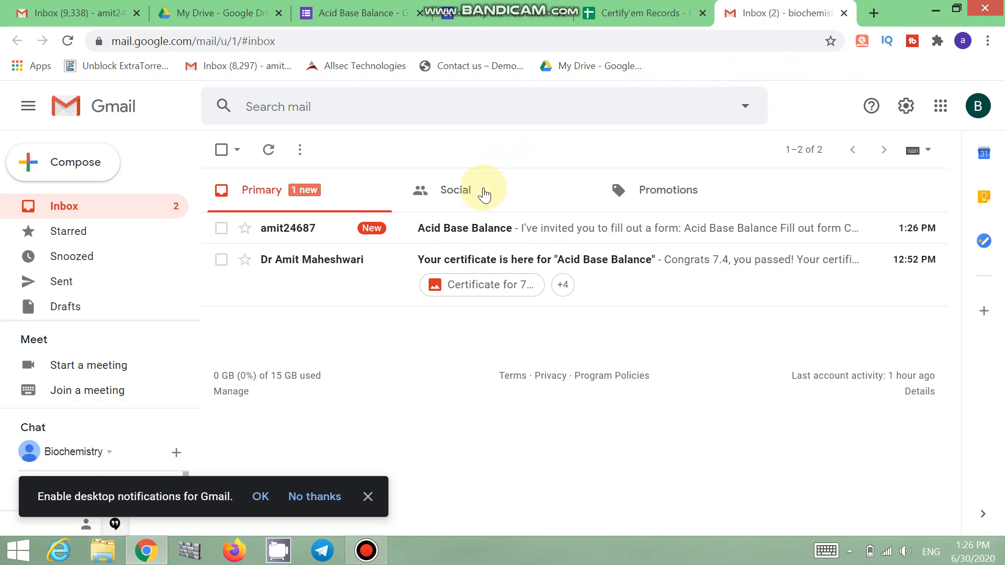
pyautogui.click(484, 230)
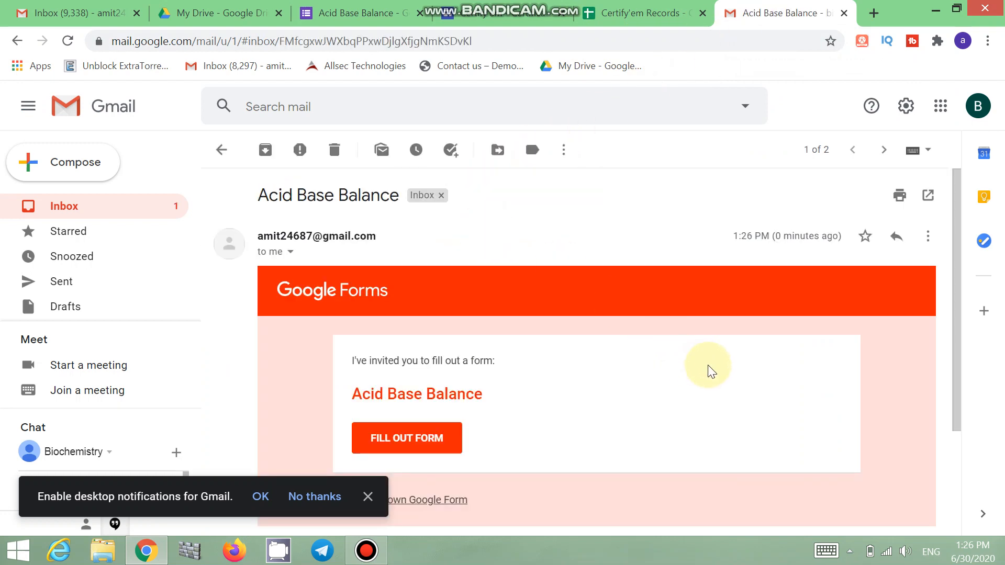
pyautogui.scroll(-3, 710, 370)
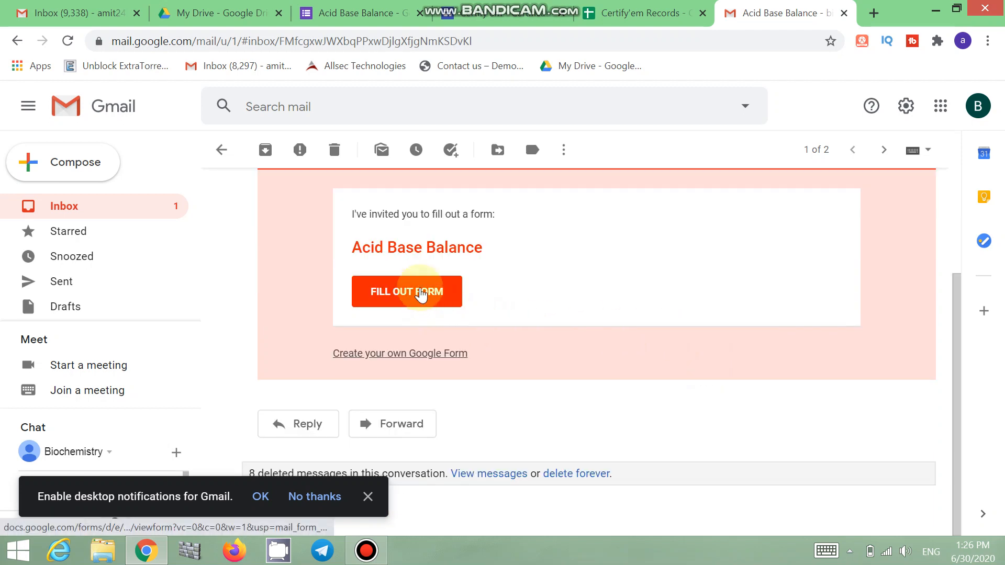
pyautogui.click(420, 293)
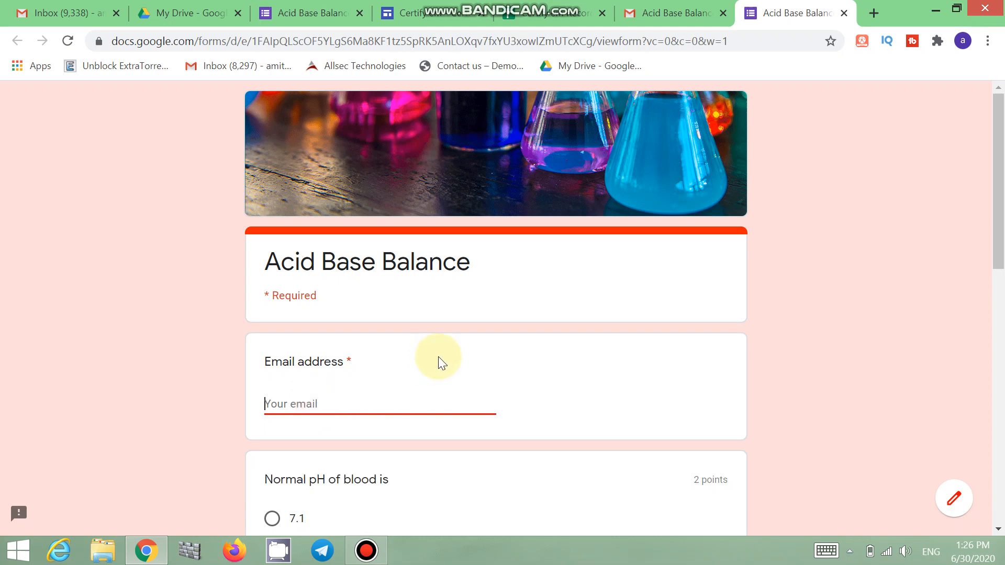
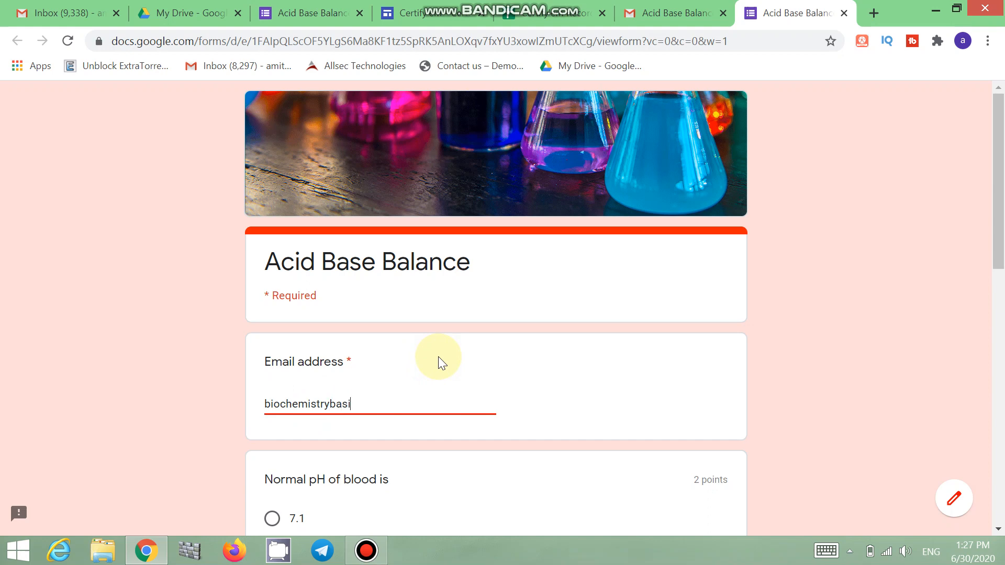
# Step: Answer the three questions with 7.4, Metabolic Acidosis and Heparinized Syringe
pyautogui.scroll(-6, 435, 370)
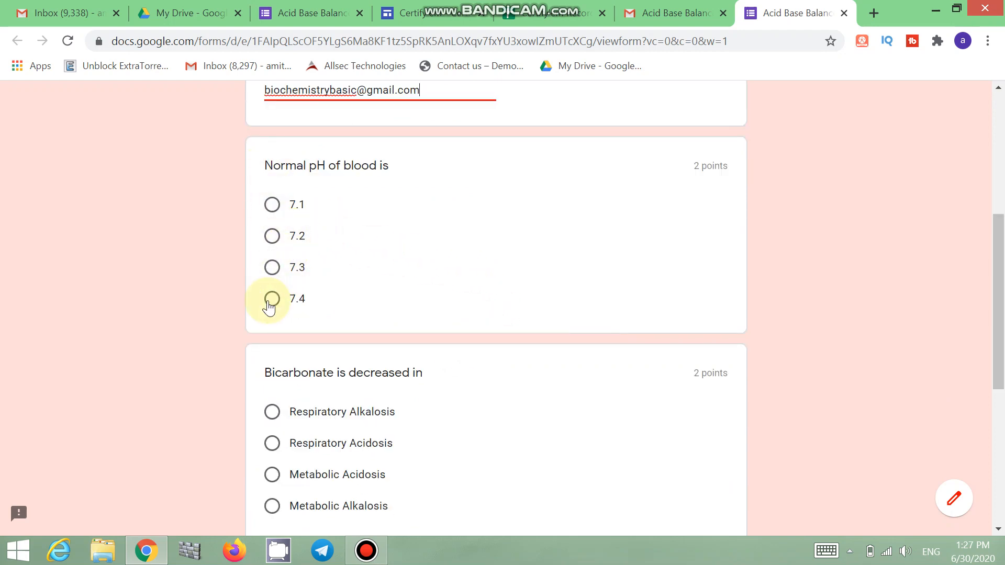
pyautogui.click(273, 299)
pyautogui.scroll(-4, 474, 274)
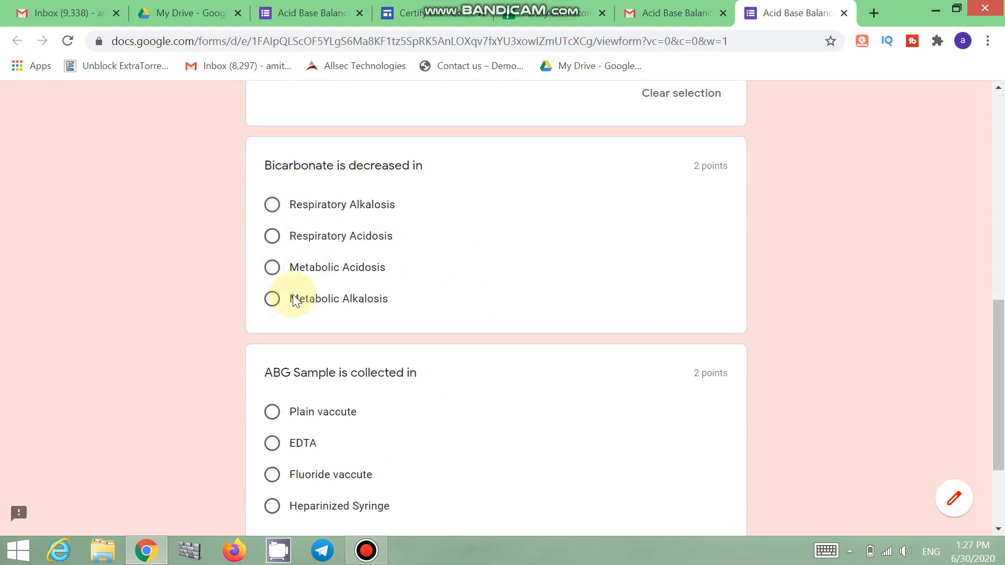
pyautogui.click(271, 267)
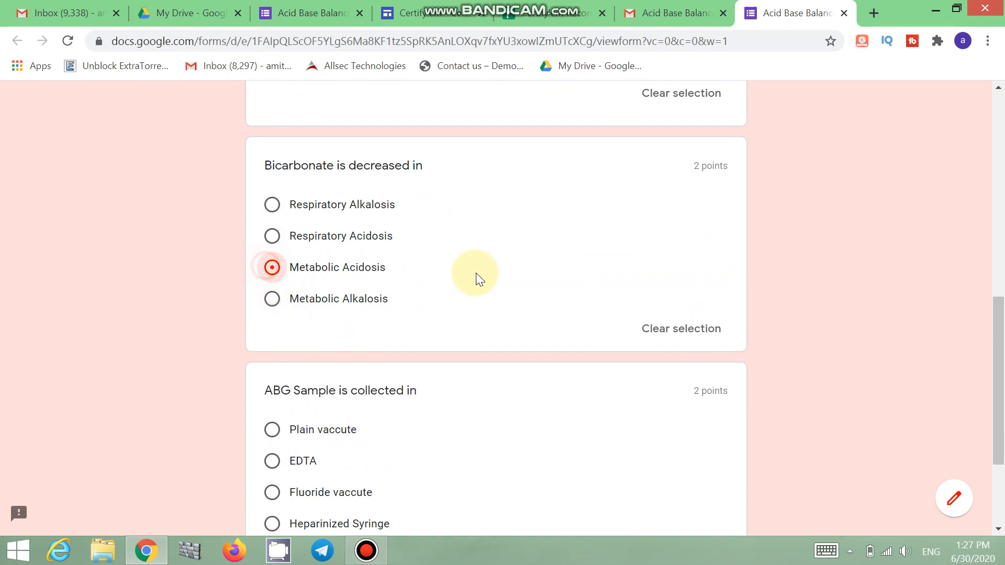
pyautogui.scroll(-3, 466, 294)
pyautogui.click(272, 378)
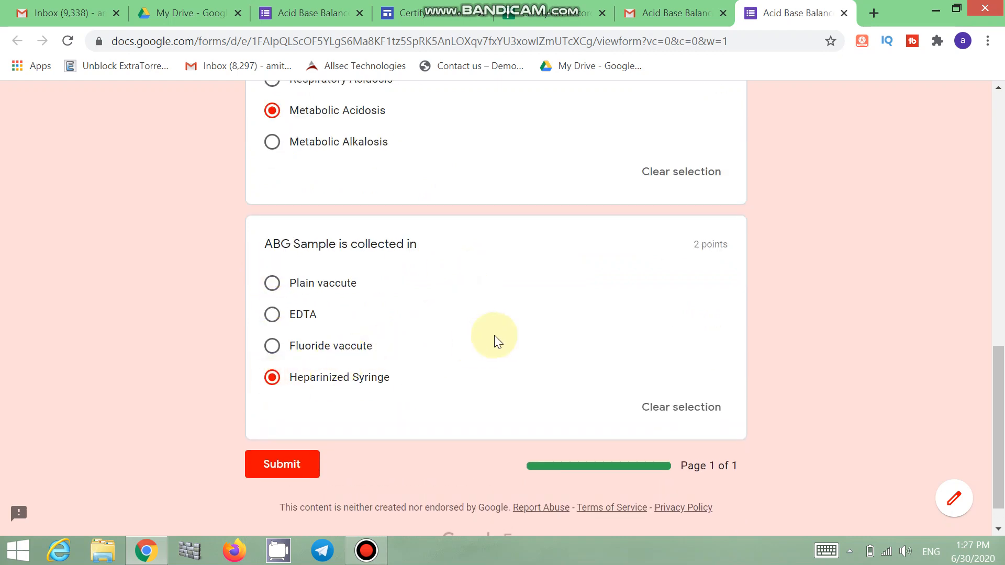
pyautogui.scroll(-1, 507, 332)
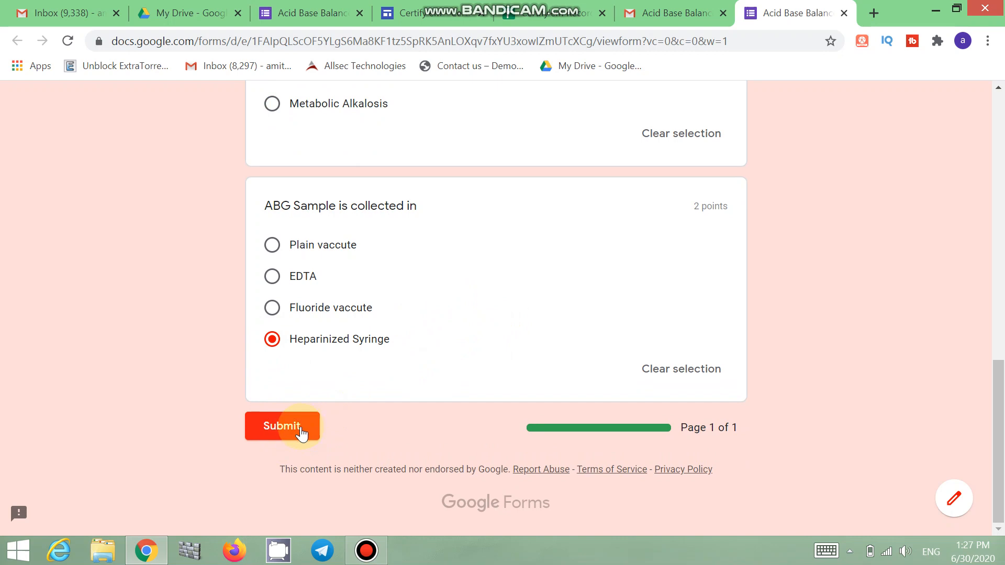
# Step: Submit the quiz, check the 6/6 score, and go back to Gmail
pyautogui.click(301, 427)
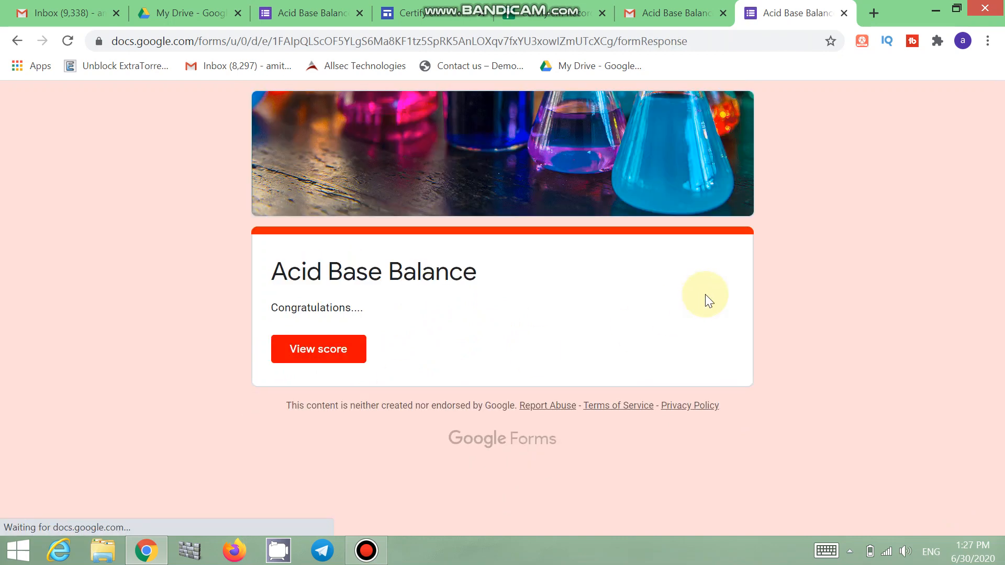
pyautogui.click(341, 353)
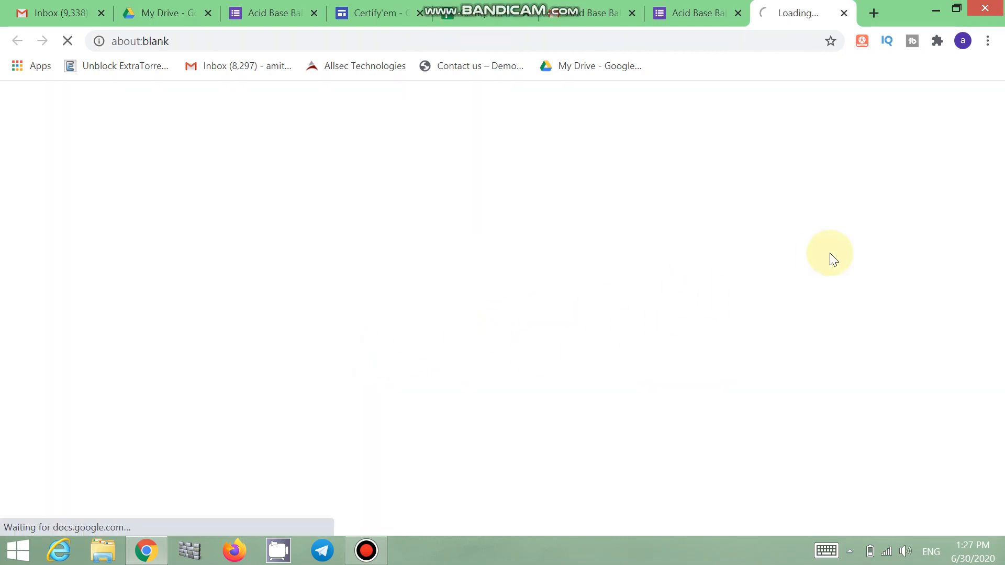
pyautogui.scroll(-10, 830, 253)
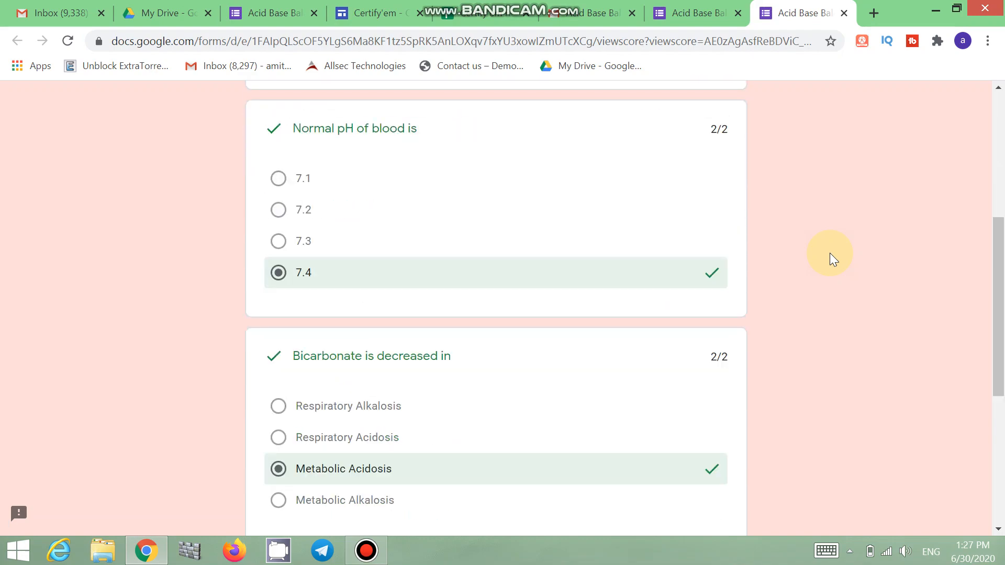
pyautogui.scroll(-2, 830, 254)
pyautogui.scroll(12, 830, 254)
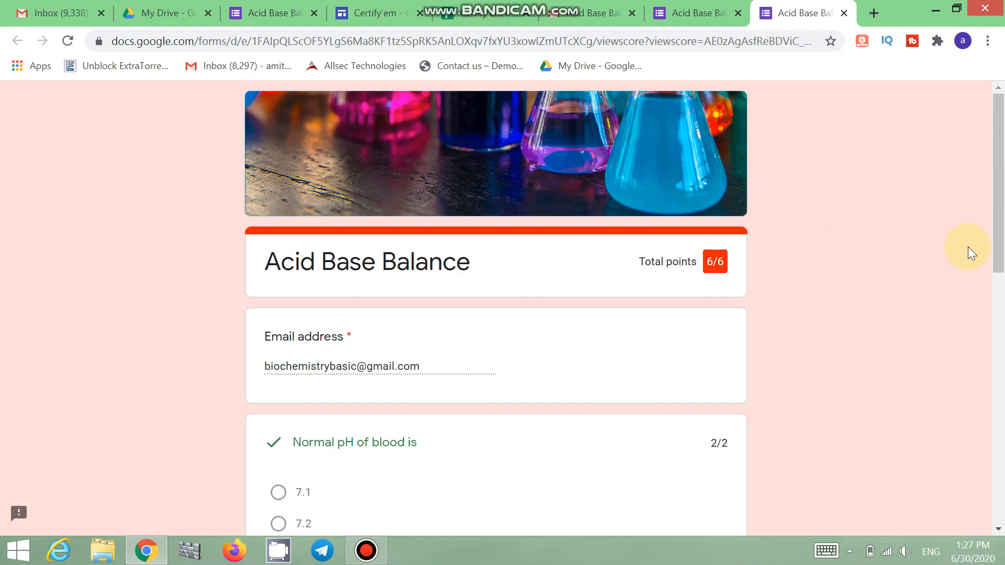
pyautogui.click(608, 6)
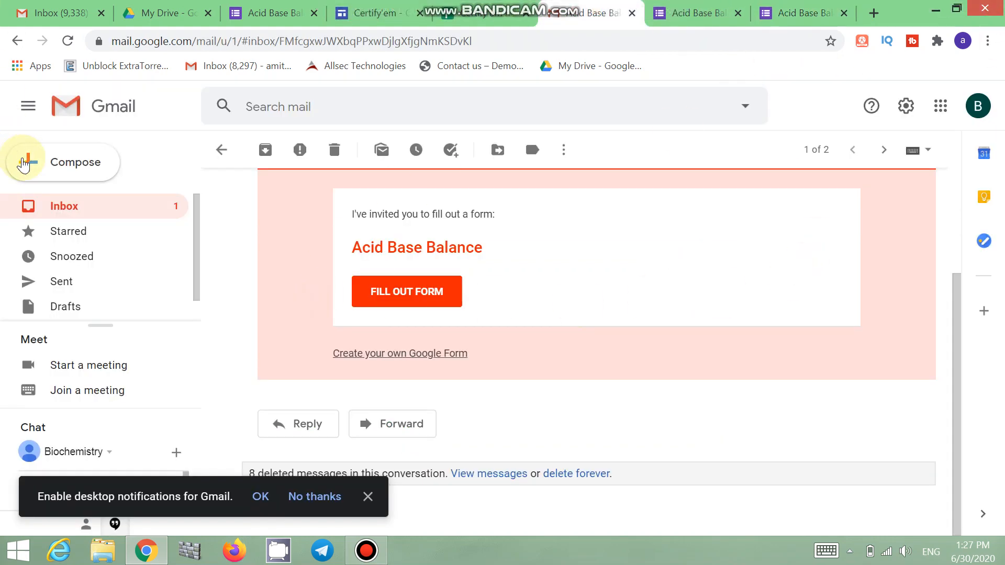
# Step: Refresh the inbox and open the new 'Your certificate is here' email
pyautogui.click(103, 211)
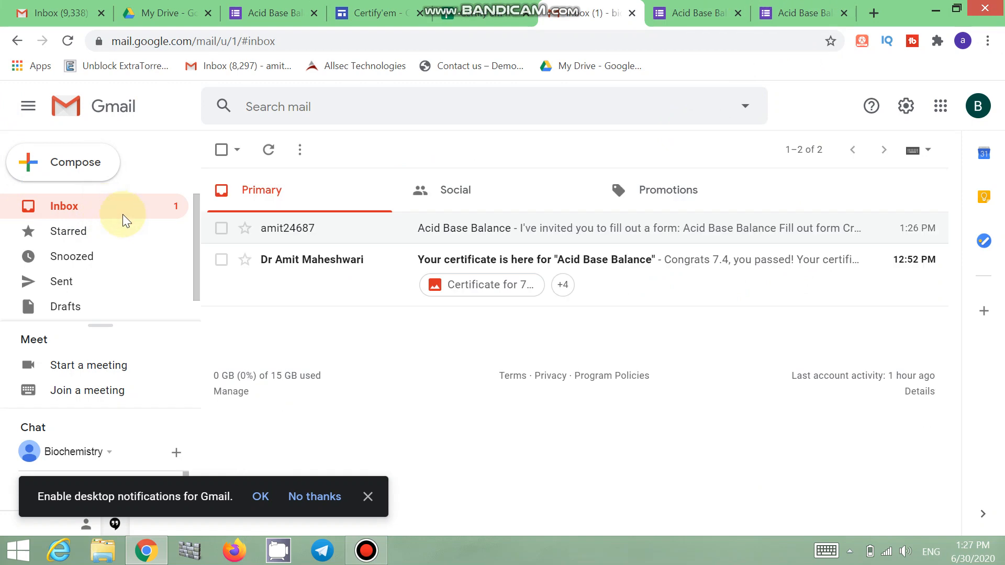
pyautogui.click(268, 151)
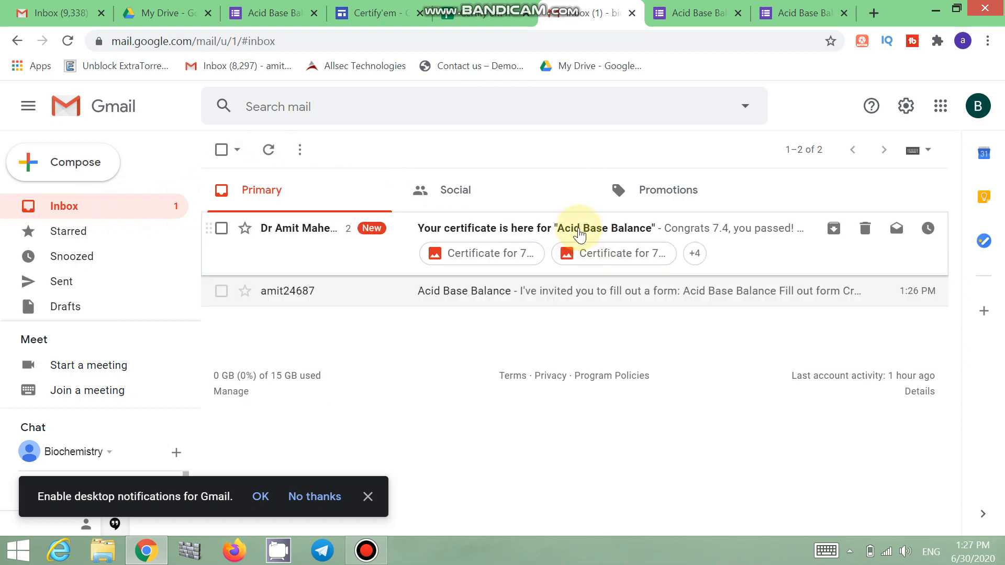
pyautogui.click(580, 235)
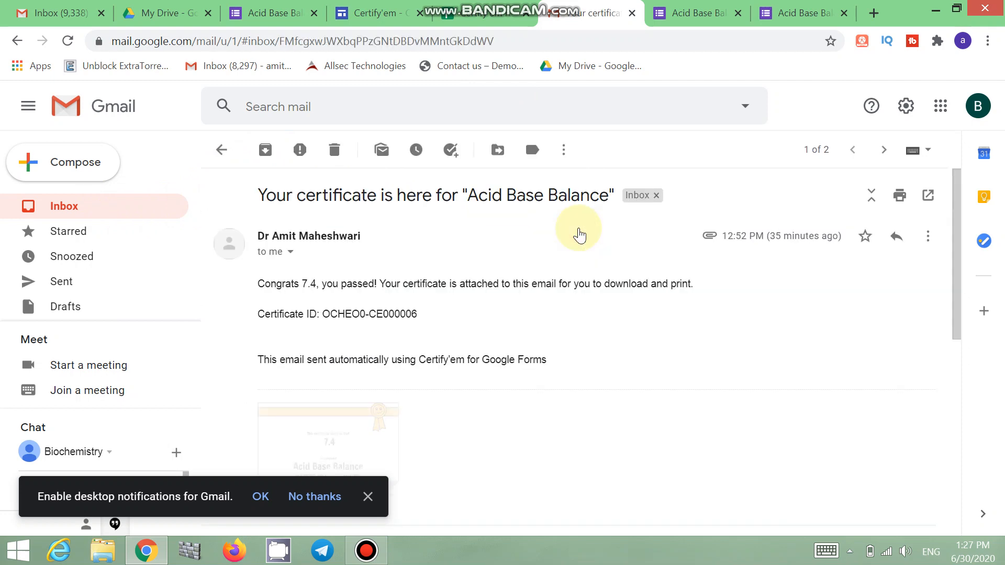
# Step: Download the attached Acid Base Balance certificate image and open it
pyautogui.moveTo(283, 238)
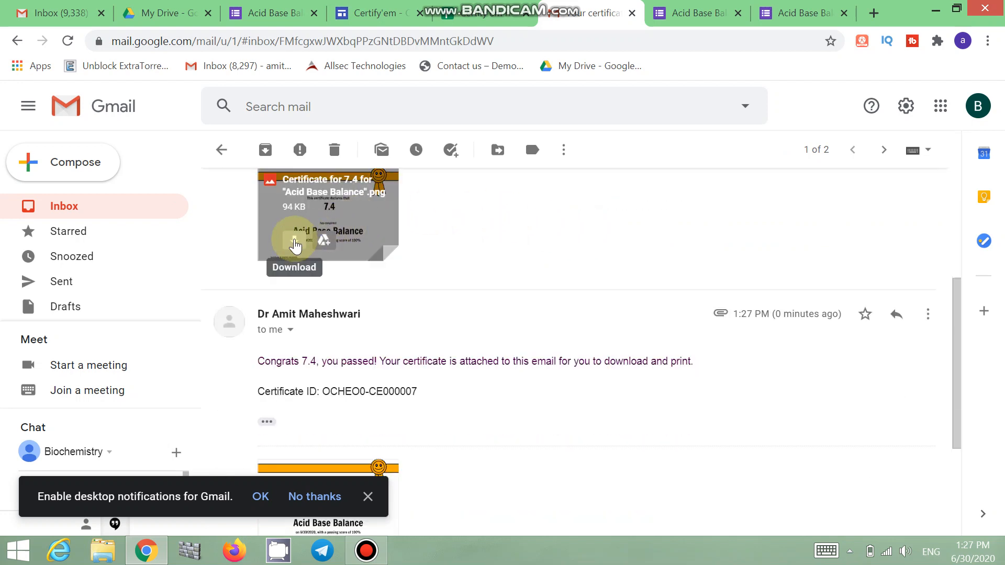
pyautogui.click(294, 242)
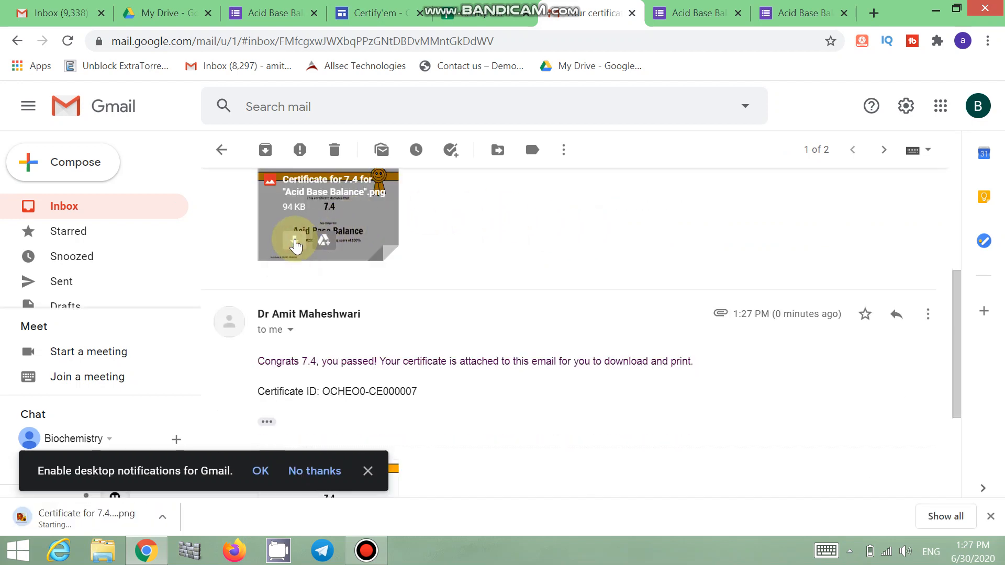
pyautogui.click(90, 518)
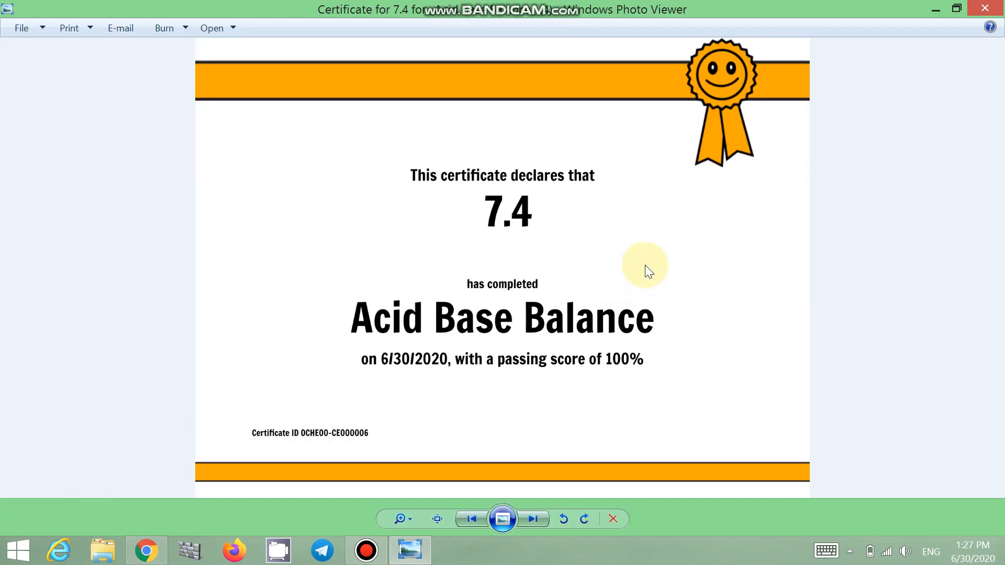